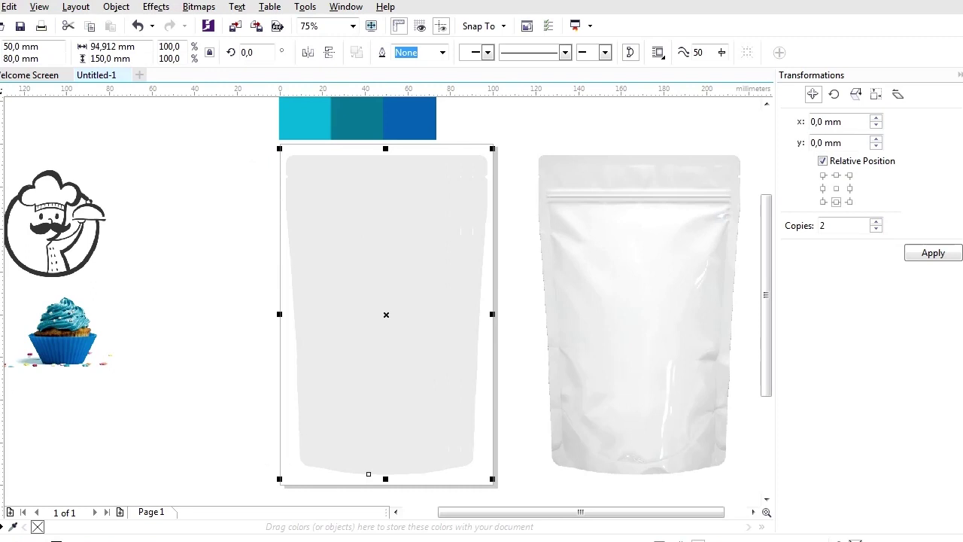
# - Fill the grey pouch shape with the light cyan sampled from the first swatch of the colour palette
pyautogui.press('i')
pyautogui.click(312, 111)
pyautogui.click(353, 217)
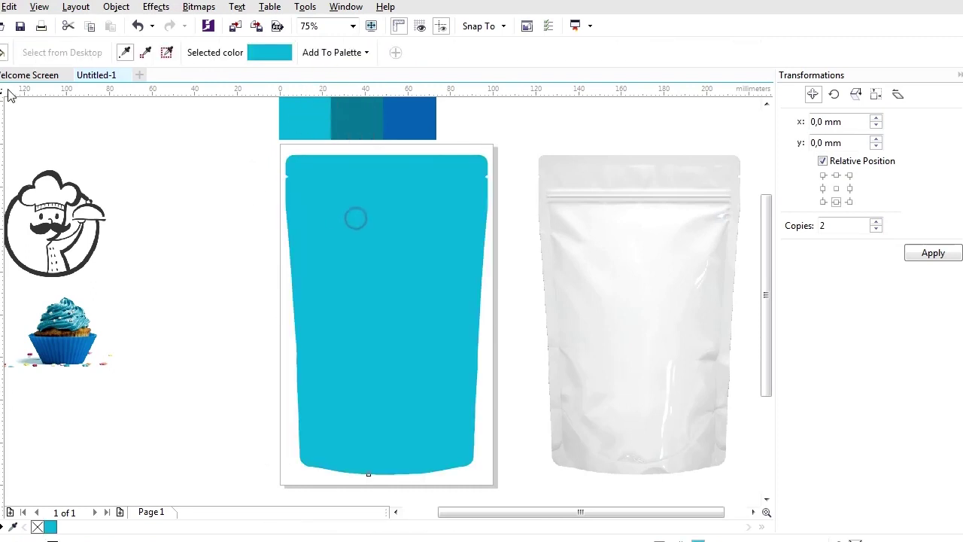
pyautogui.press('space')
pyautogui.click(233, 207)
# - Draw a straight-segment Bézier zigzag that crosses the whole pouch several times and extends beyond its edges
pyautogui.click(0, 179)
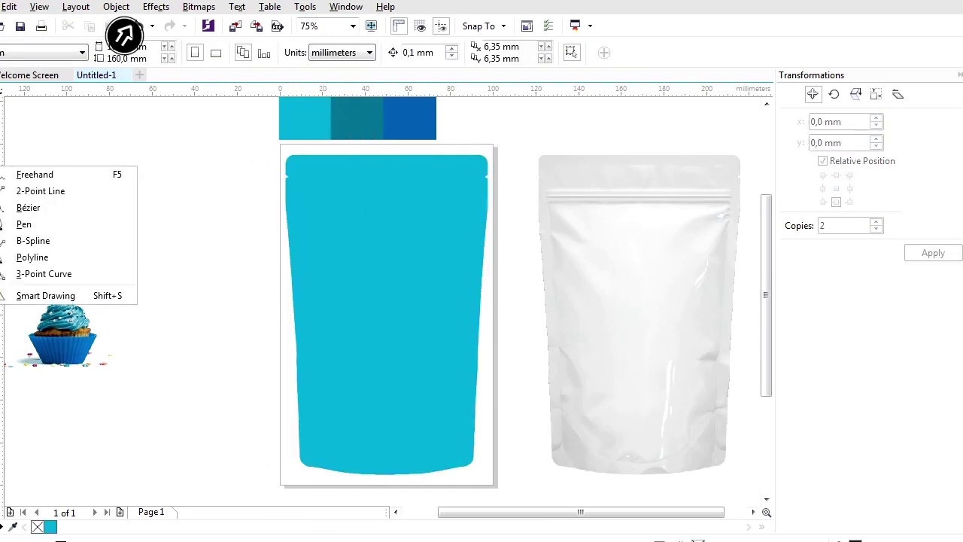
pyautogui.click(20, 209)
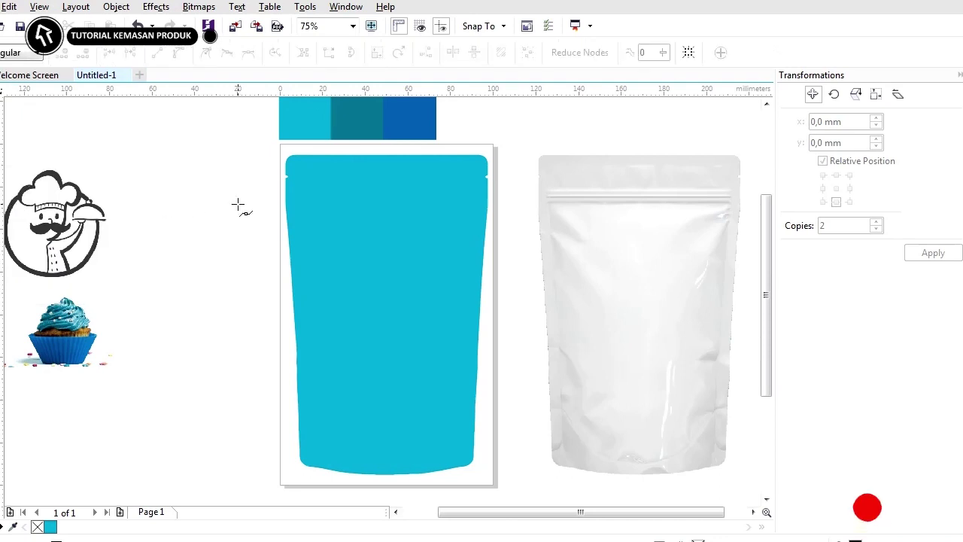
pyautogui.moveTo(283, 220); pyautogui.dragTo(321, 197)
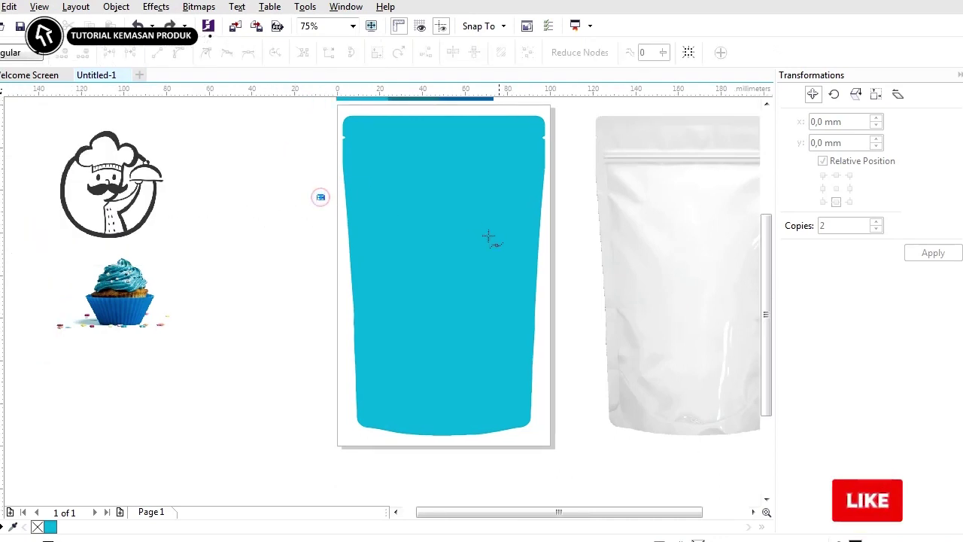
pyautogui.click(562, 247)
pyautogui.click(556, 129)
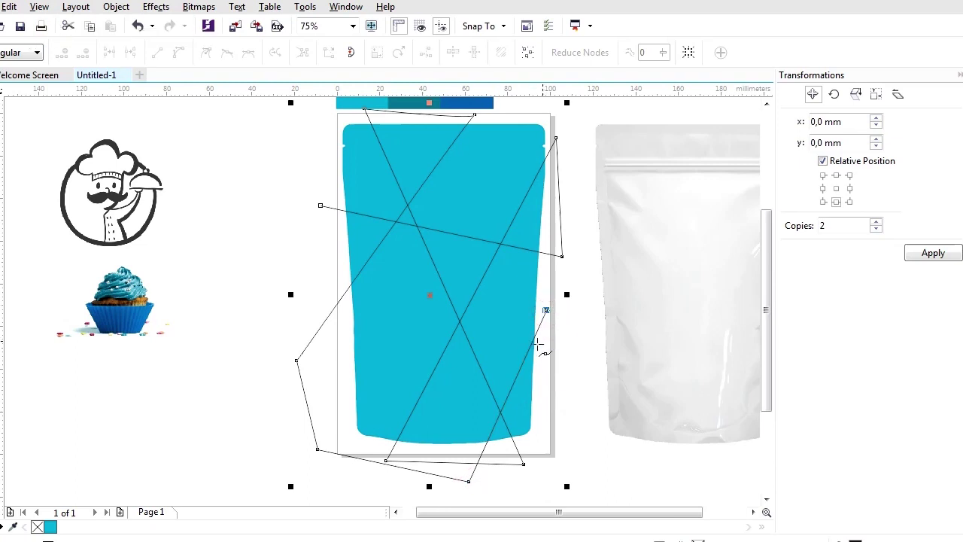
pyautogui.click(62, 153)
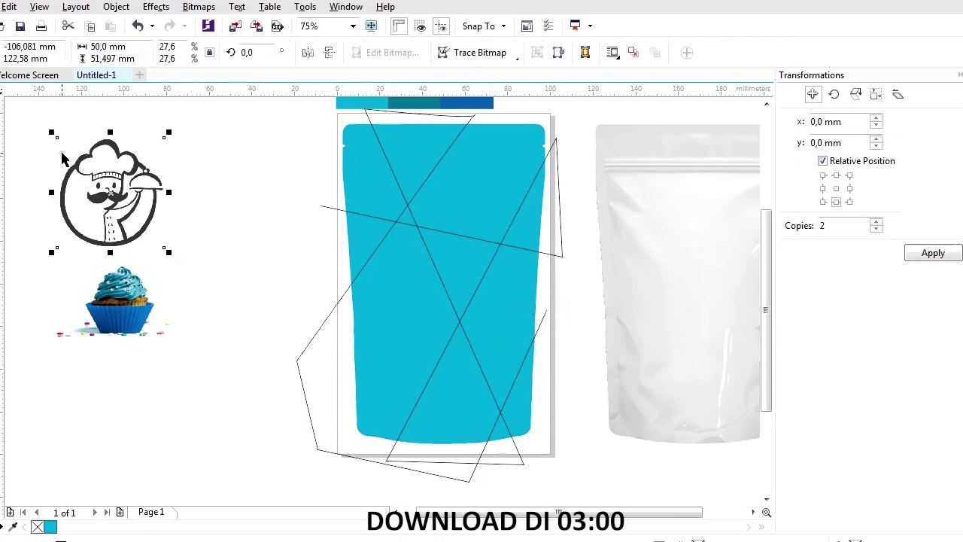
# - Smart Fill five alternating regions between the zigzag lines inside the pouch, down to the small triangle at its base
pyautogui.scroll(-1, 331, 324)
pyautogui.scroll(3, 355, 188)
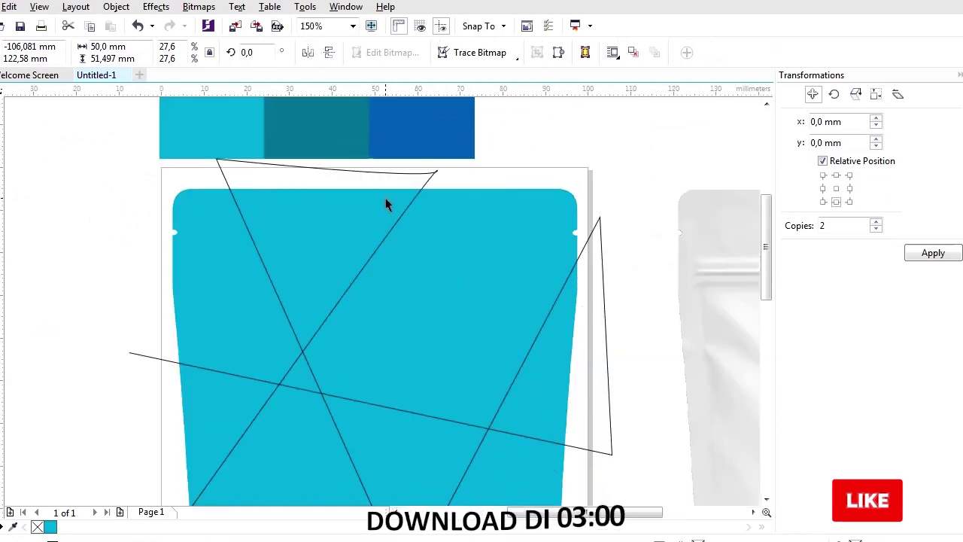
pyautogui.scroll(-1, 385, 205)
pyautogui.scroll(-1, 386, 204)
pyautogui.click(1, 407)
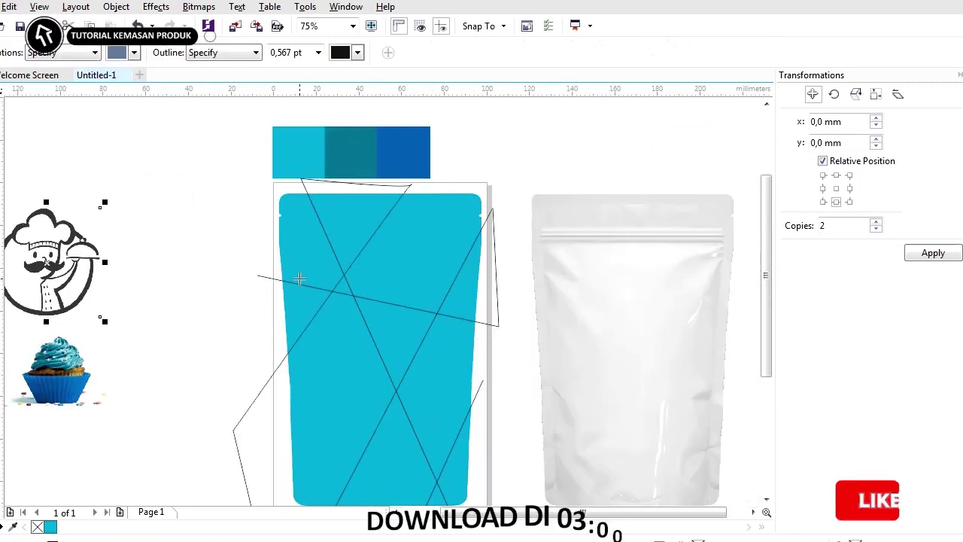
pyautogui.scroll(1, 299, 279)
pyautogui.click(305, 237)
pyautogui.scroll(-1, 305, 236)
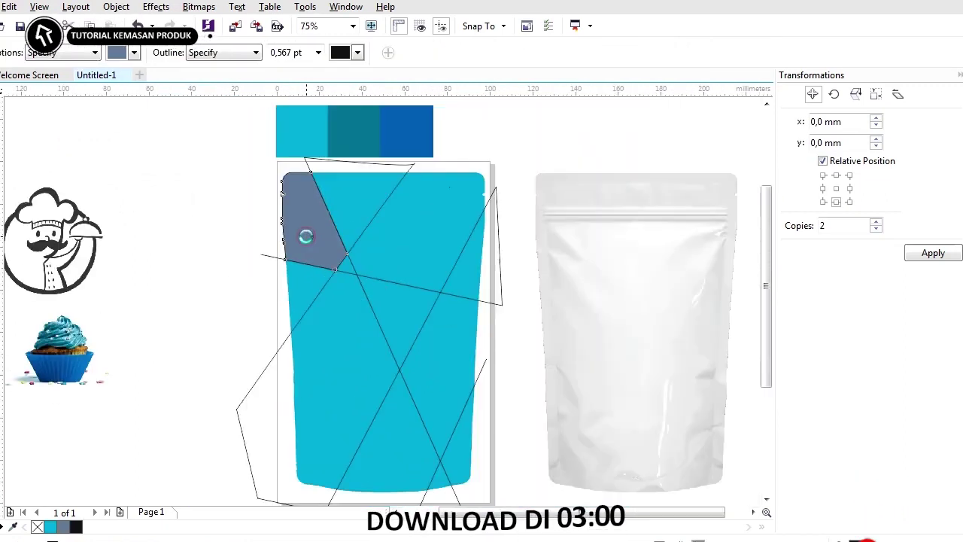
pyautogui.click(330, 346)
pyautogui.click(422, 223)
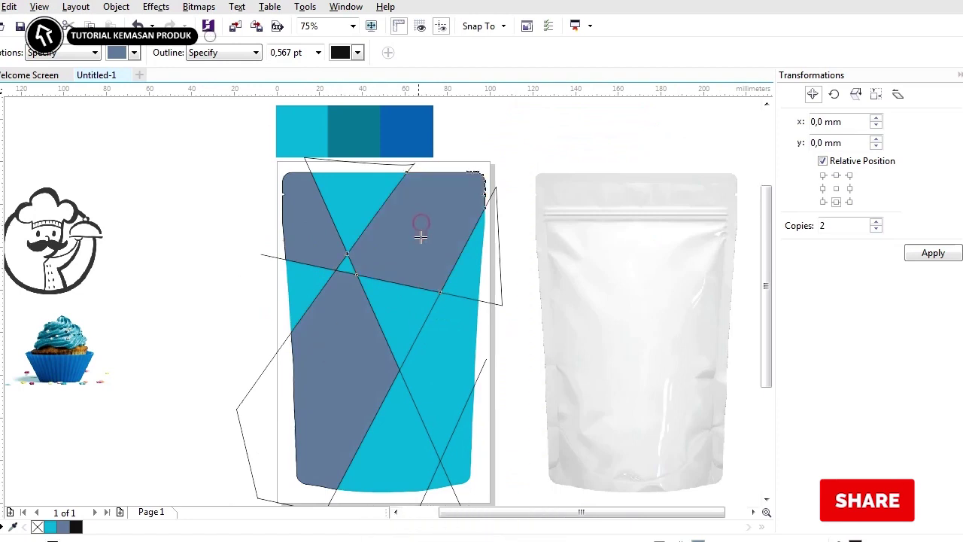
pyautogui.click(446, 342)
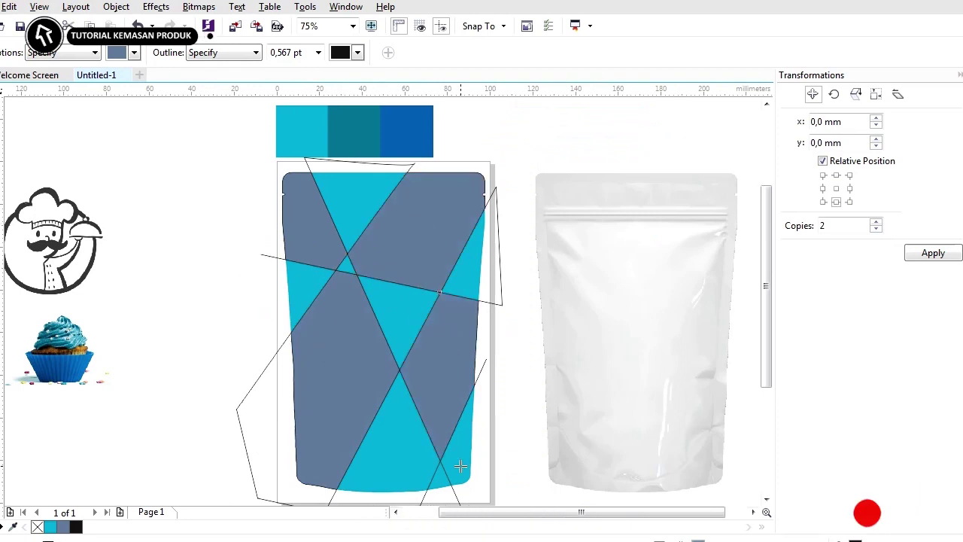
pyautogui.scroll(2, 460, 466)
pyautogui.scroll(-3, 401, 369)
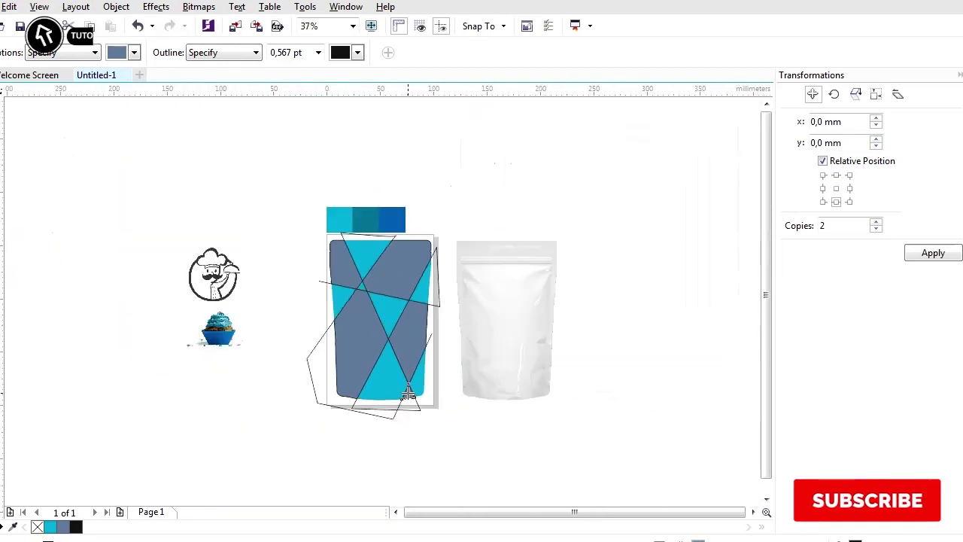
pyautogui.scroll(2, 409, 391)
pyautogui.scroll(-1, 408, 391)
pyautogui.press('space')
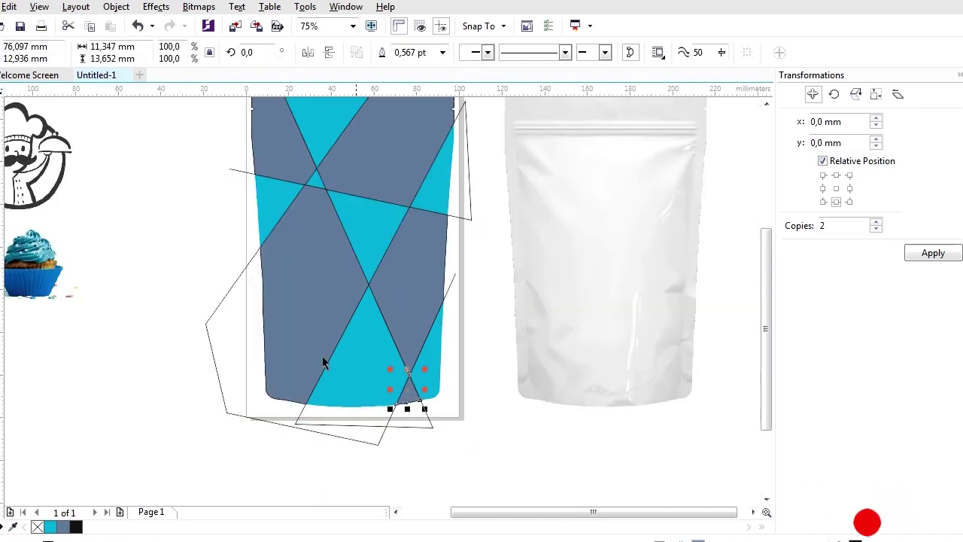
# - Delete the zigzag construction line, keeping the smart-filled regions
pyautogui.click(430, 424)
pyautogui.click(428, 421)
pyautogui.scroll(-2, 429, 420)
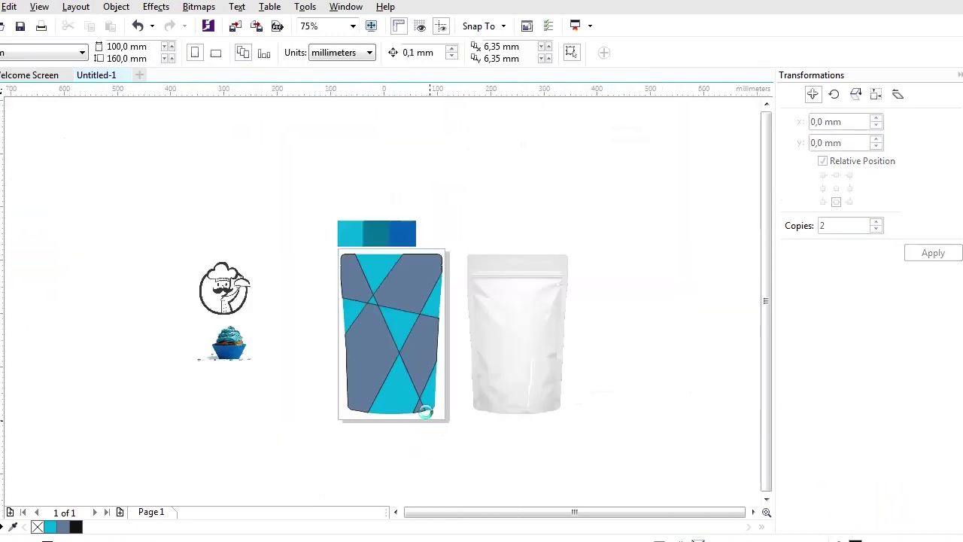
pyautogui.scroll(3, 429, 419)
pyautogui.scroll(-1, 447, 430)
# - Select all the grey-blue filled regions on the pouch and weld them into one curve
pyautogui.click(443, 308)
pyautogui.scroll(-2, 443, 308)
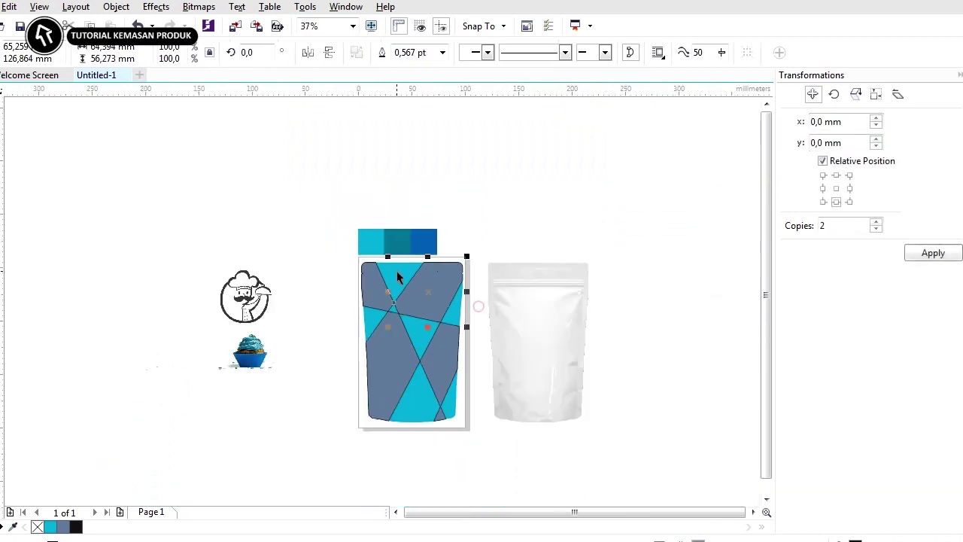
pyautogui.scroll(2, 395, 349)
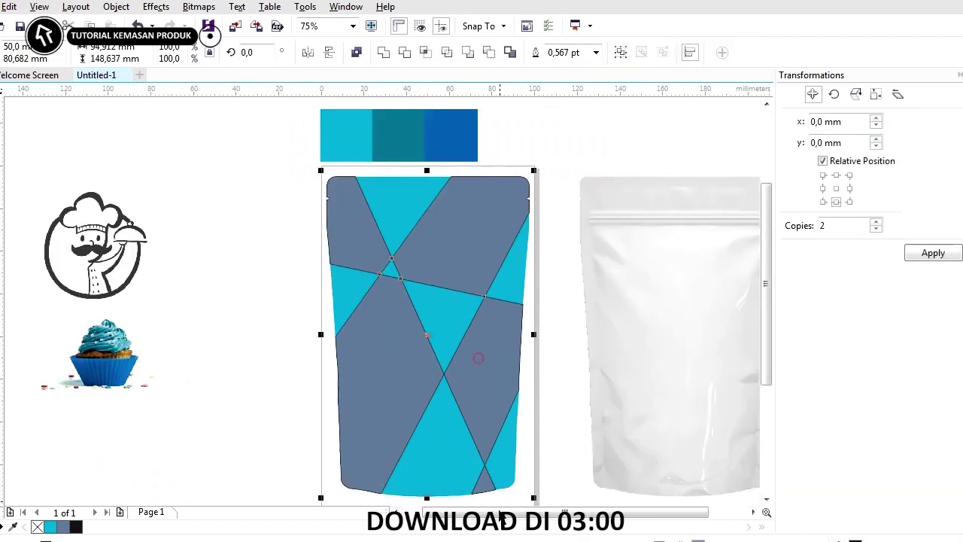
pyautogui.keyDown('shift'); pyautogui.click(483, 481); pyautogui.keyUp('shift')
pyautogui.moveTo(479, 400); pyautogui.dragTo(557, 367)
pyautogui.hotkey('ctrl', 'z')
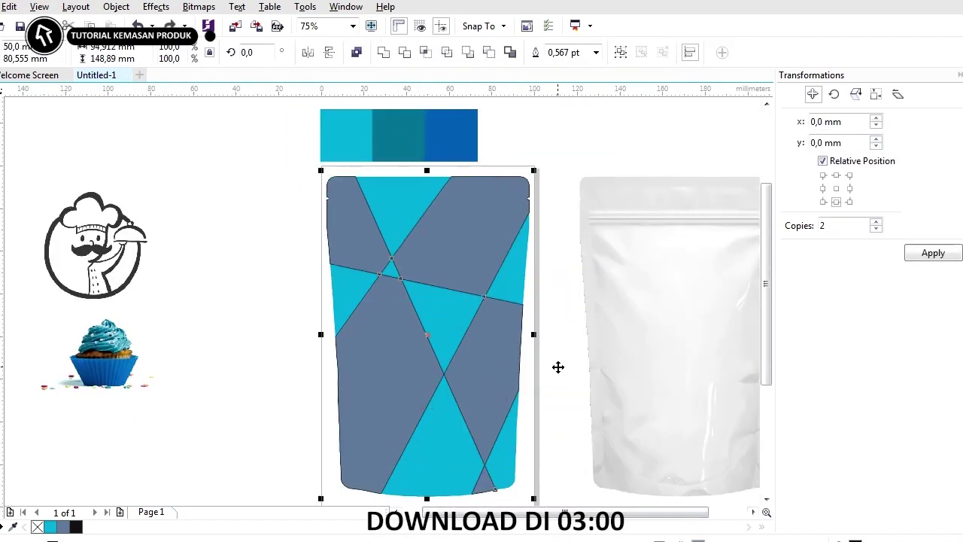
pyautogui.click(390, 56)
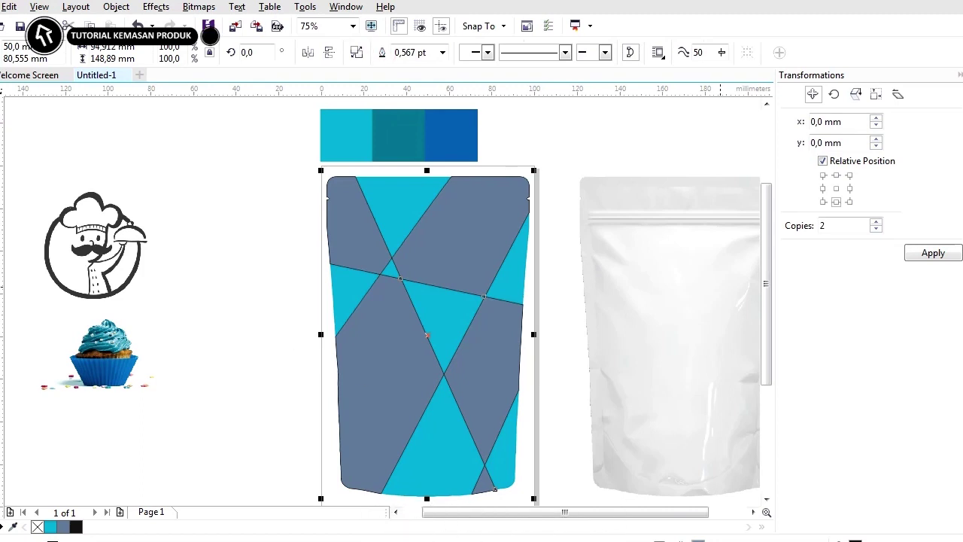
# - Give the welded pattern a white fill without outline and apply a uniform transparency to it
pyautogui.rightClick(38, 527)
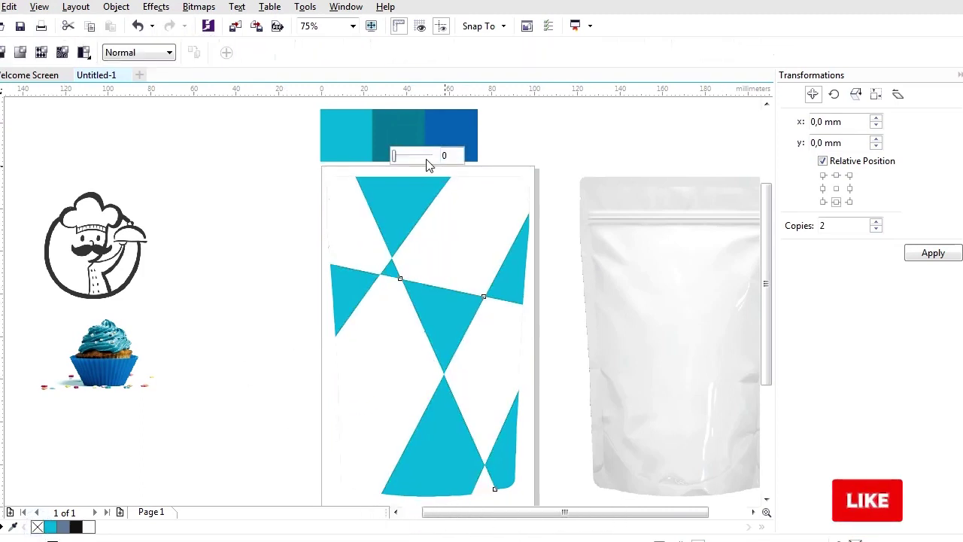
pyautogui.click(419, 156)
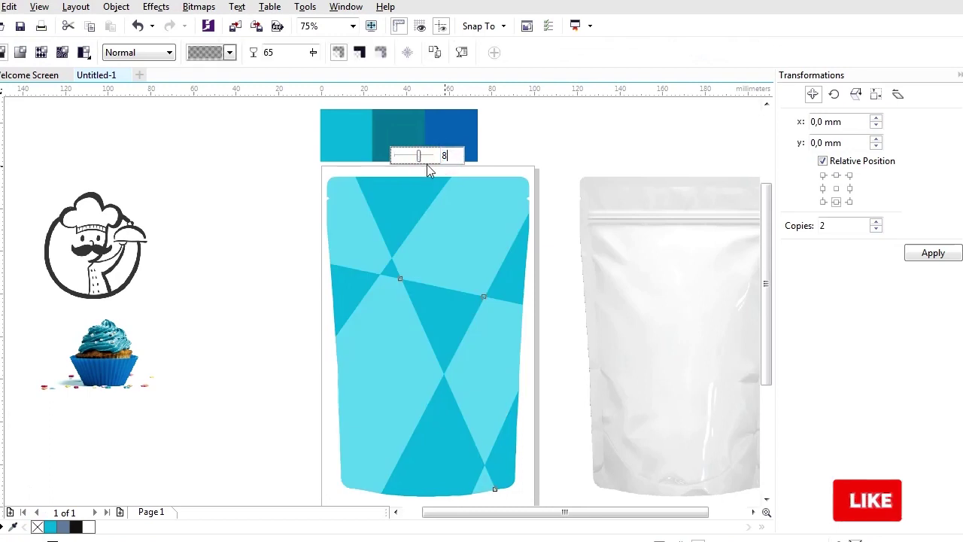
pyautogui.write('8')
pyautogui.press('Return')
pyautogui.press('space')
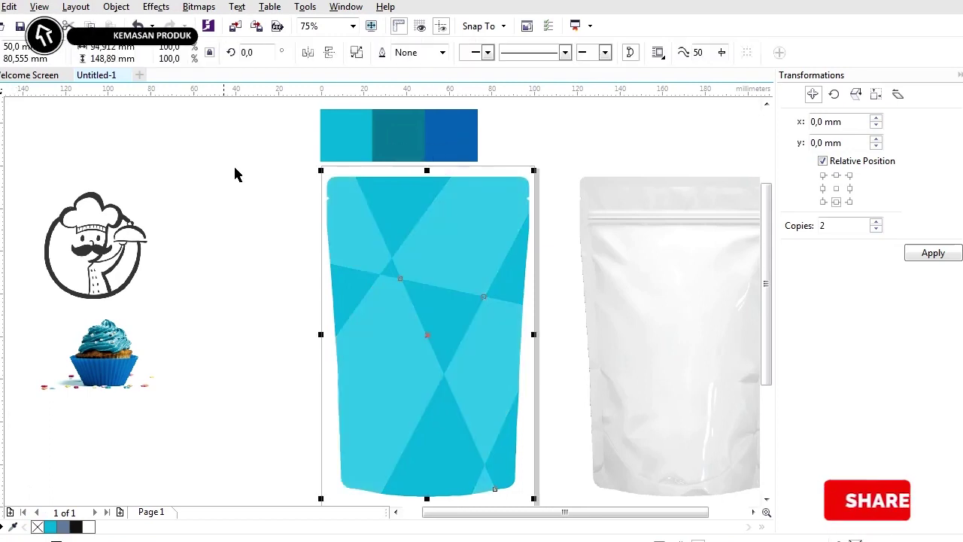
pyautogui.click(250, 174)
# - Draw a rectangle about 106 mm wide across the lower part of the pouch and set its height to 35 mm
pyautogui.scroll(-1, 330, 338)
pyautogui.scroll(2, 376, 360)
pyautogui.scroll(-1, 200, 272)
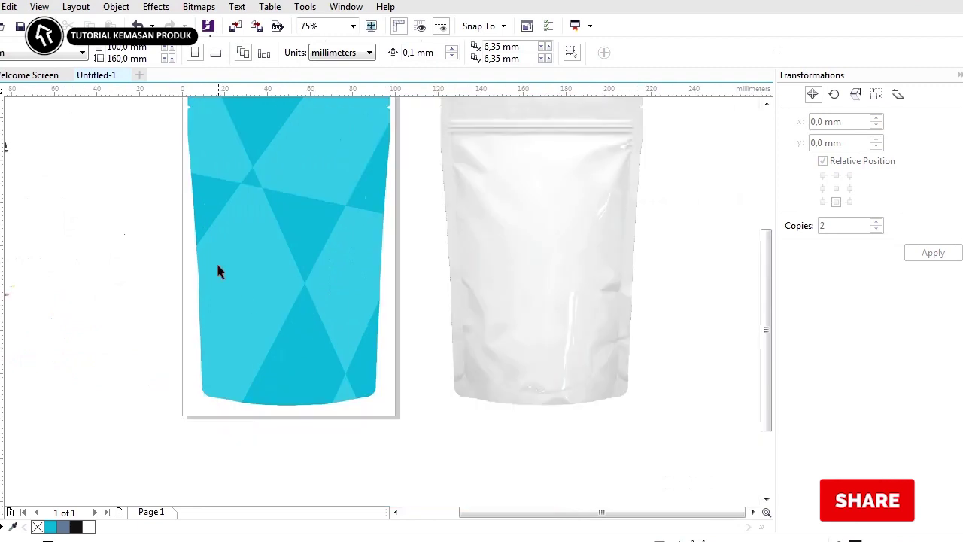
pyautogui.press('F6')
pyautogui.scroll(2, 195, 308)
pyautogui.moveTo(146, 284)
pyautogui.mouseDown()
pyautogui.moveTo(582, 446)
pyautogui.moveTo(599, 445)
pyautogui.mouseUp()
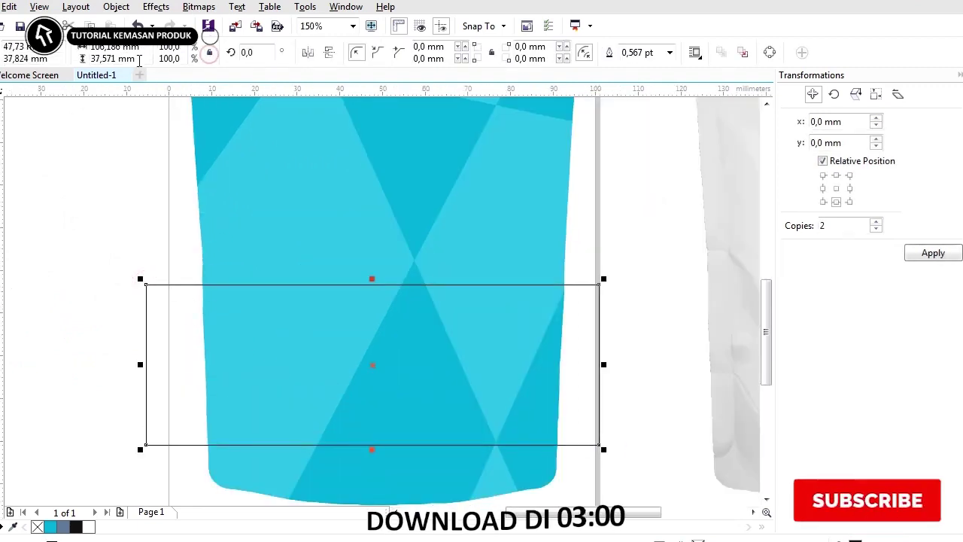
pyautogui.moveTo(139, 60); pyautogui.dragTo(30, 85)
pyautogui.write('35')
pyautogui.press('Return')
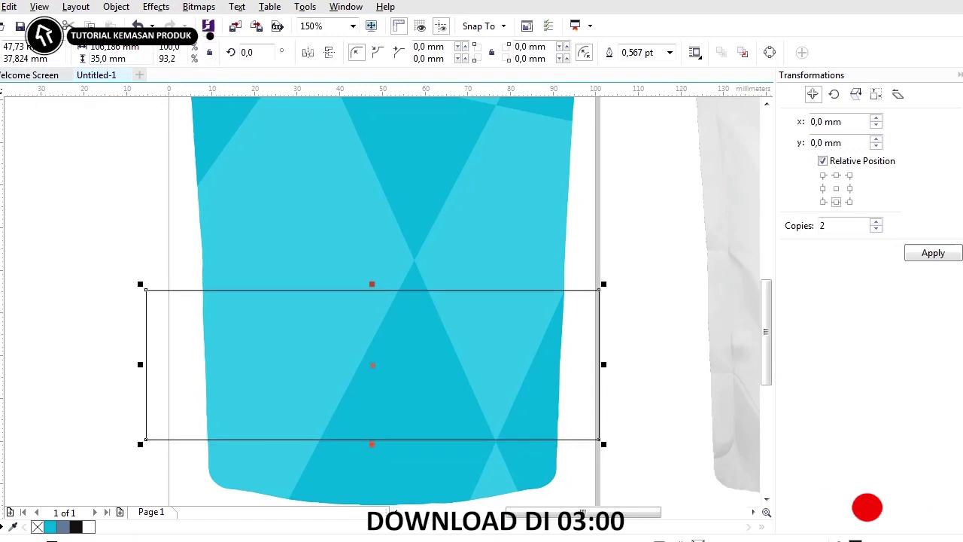
# - Centre the rectangle horizontally on the pouch and fill it with white
pyautogui.keyDown('shift'); pyautogui.click(221, 251); pyautogui.keyUp('shift')
pyautogui.press('c')
pyautogui.click(638, 290)
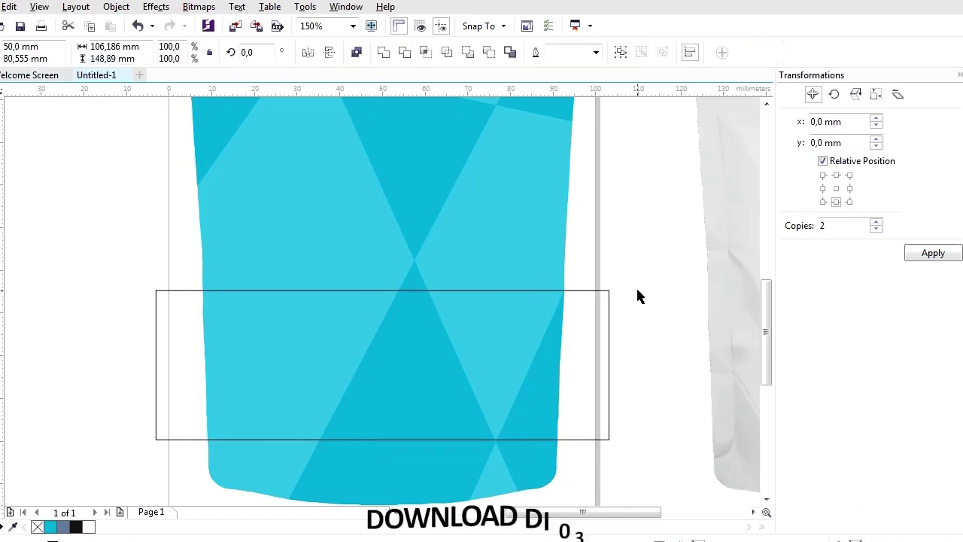
pyautogui.click(600, 349)
pyautogui.moveTo(595, 371); pyautogui.dragTo(547, 364)
pyautogui.scroll(-3, 482, 368)
pyautogui.scroll(3, 512, 368)
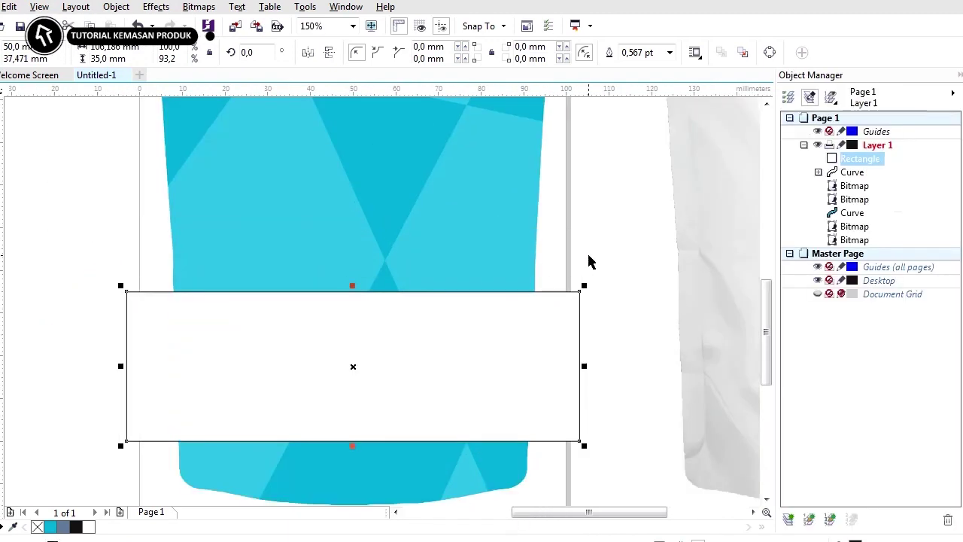
pyautogui.scroll(-2, 406, 314)
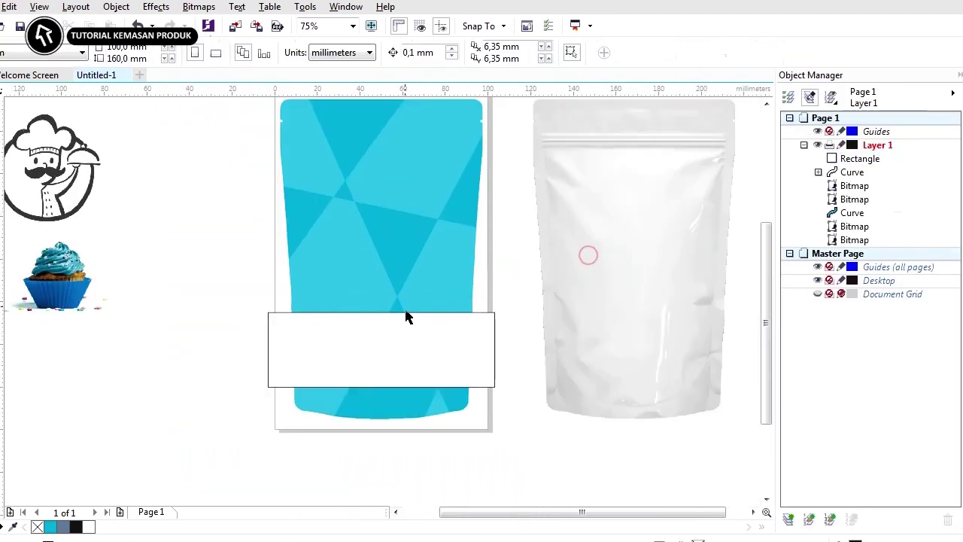
# - Intersect the white rectangle with the pouch shape and delete the original rectangle, leaving a band within the pouch outline
pyautogui.click(397, 246)
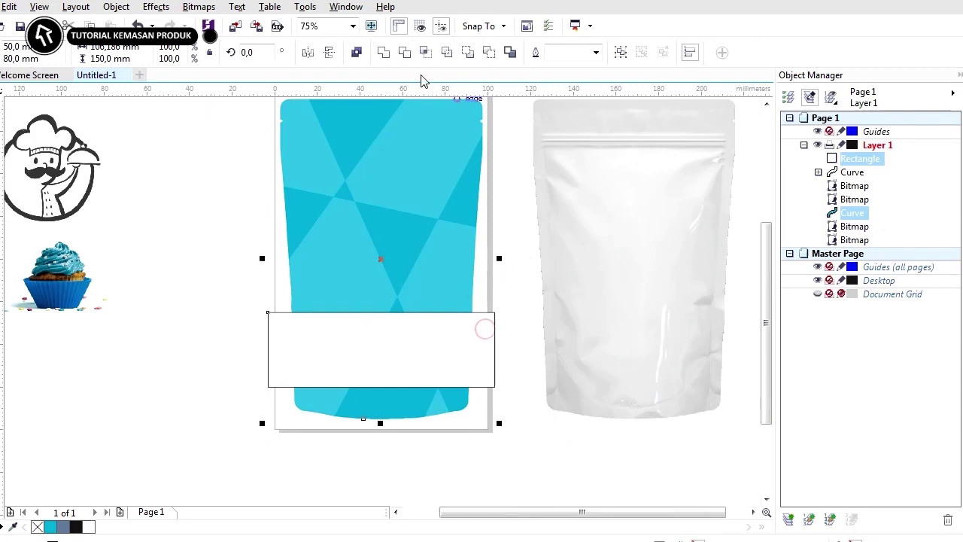
pyautogui.click(426, 52)
pyautogui.click(509, 236)
pyautogui.click(494, 322)
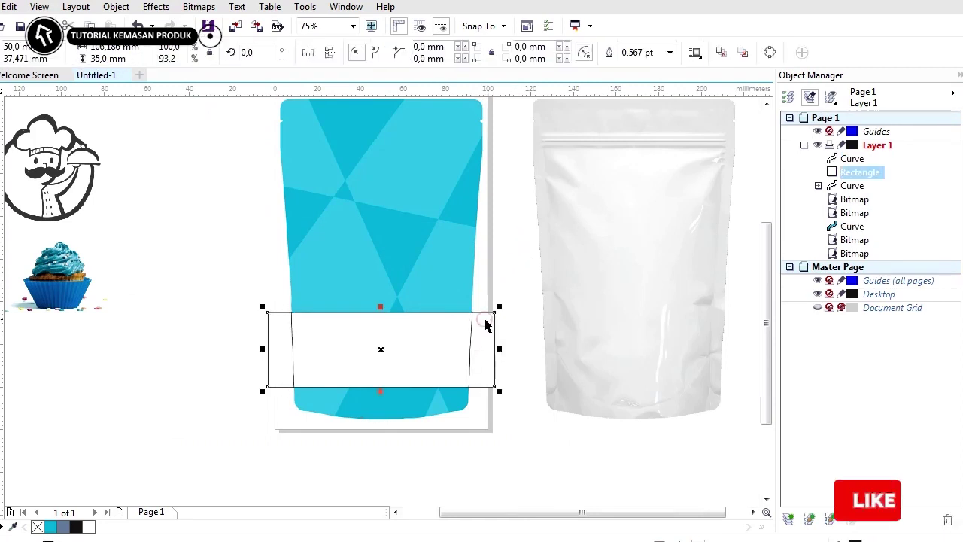
pyautogui.press('Delete')
pyautogui.scroll(-2, 488, 331)
# - Place the cupcake image in front of the white band at its left end and scale it to about 45 by 40 mm
pyautogui.click(275, 322)
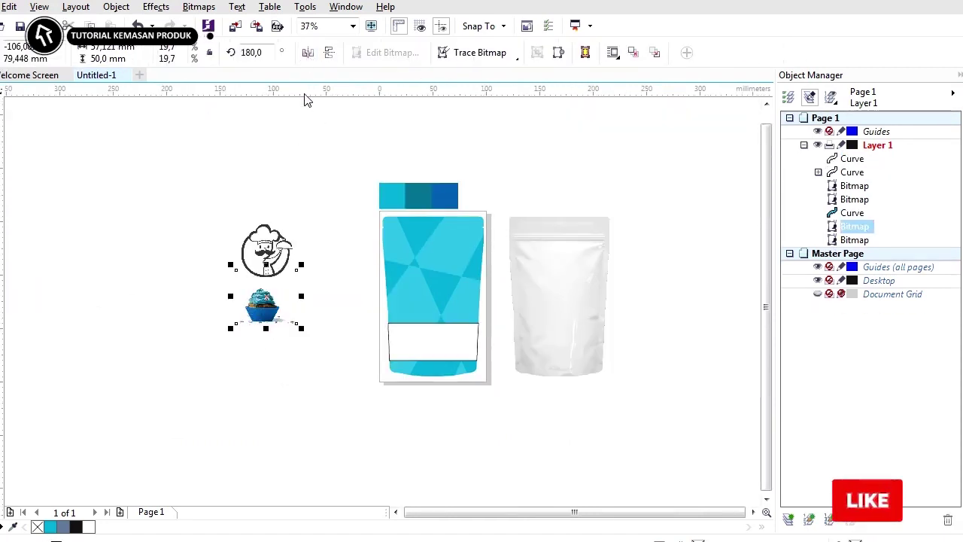
pyautogui.moveTo(263, 307); pyautogui.dragTo(548, 331)
pyautogui.scroll(4, 369, 343)
pyautogui.hotkey('ctrl', 'v')
pyautogui.scroll(-1, 451, 334)
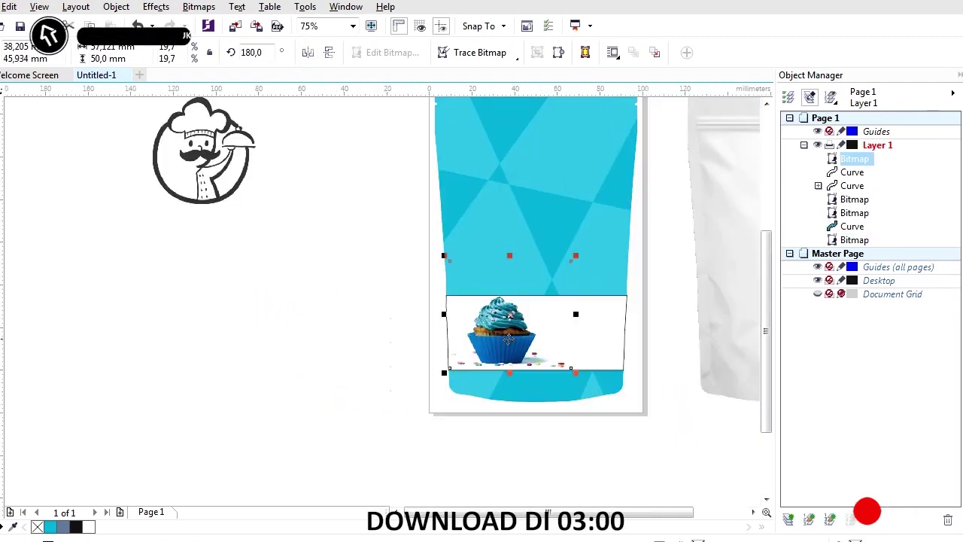
pyautogui.scroll(1, 537, 335)
pyautogui.moveTo(611, 180); pyautogui.dragTo(562, 223)
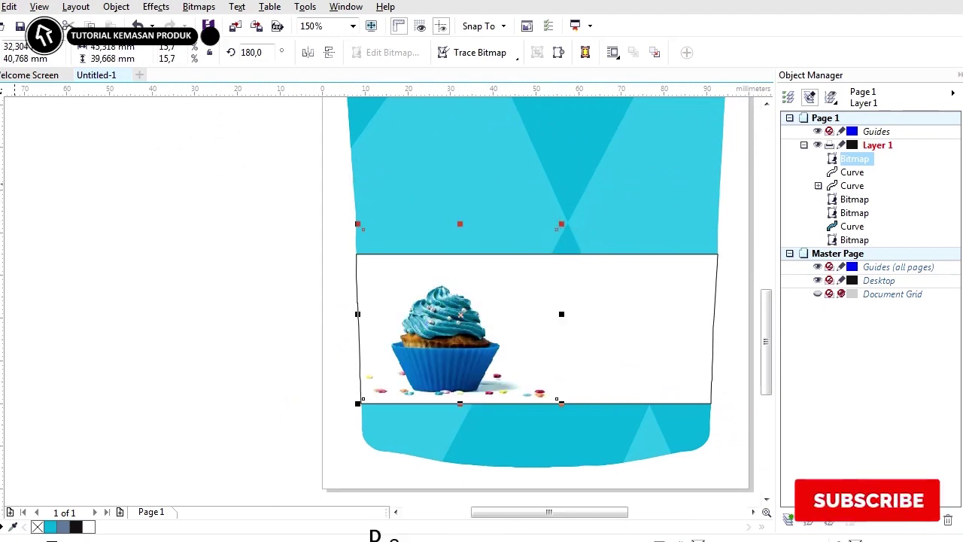
# - Crop the cupcake bitmap closely on its right, left and top sides by moving its corner nodes with the Shape tool
pyautogui.press('F10')
pyautogui.moveTo(578, 365); pyautogui.dragTo(566, 418)
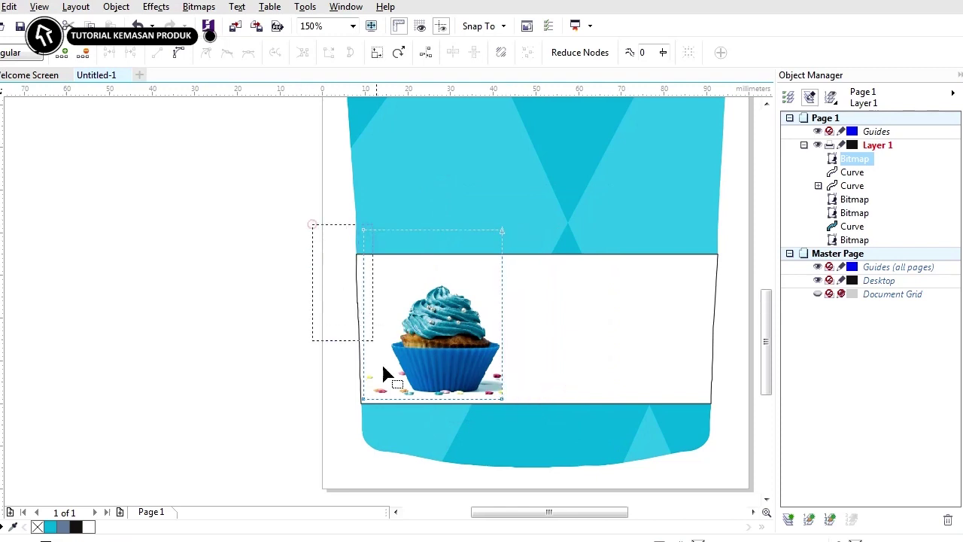
pyautogui.moveTo(364, 399); pyautogui.dragTo(378, 401)
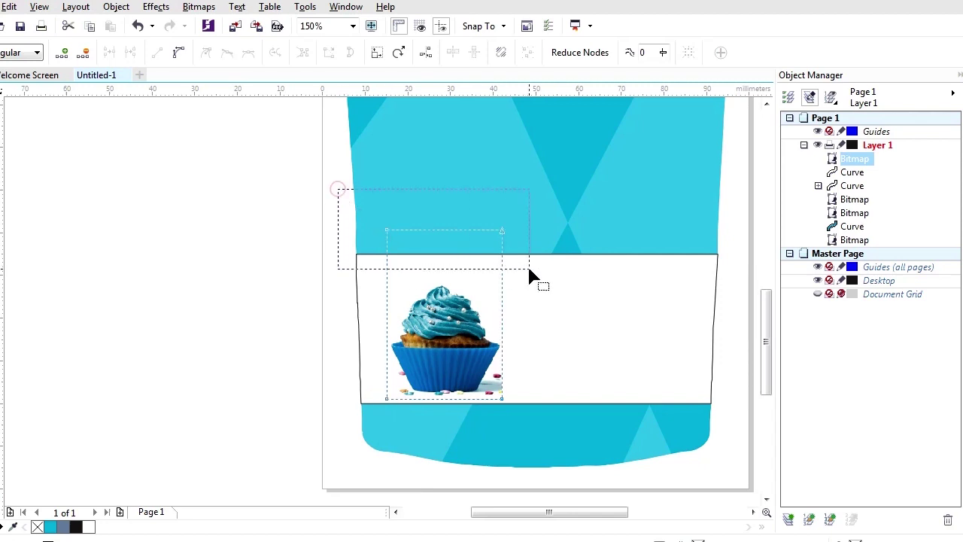
pyautogui.moveTo(500, 231); pyautogui.dragTo(496, 276)
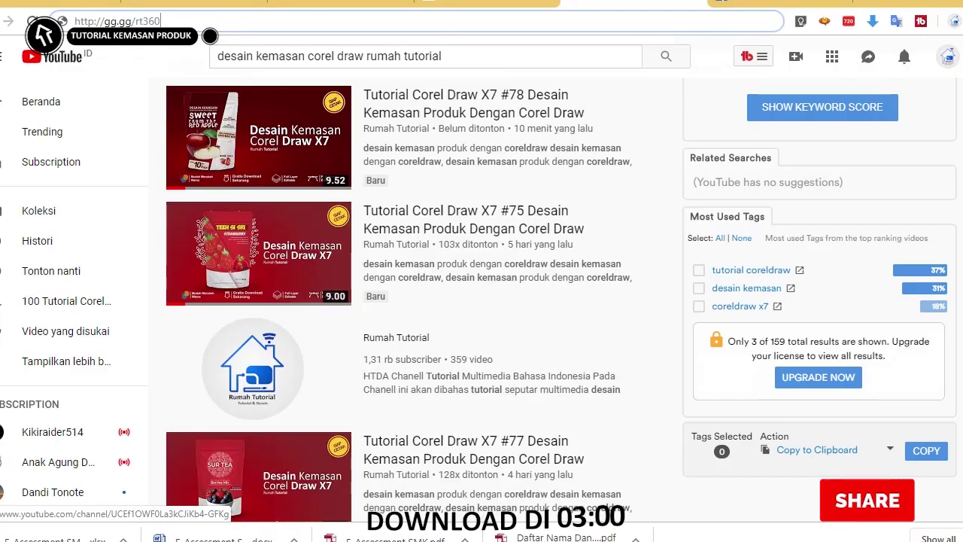
pyautogui.click(169, 21)
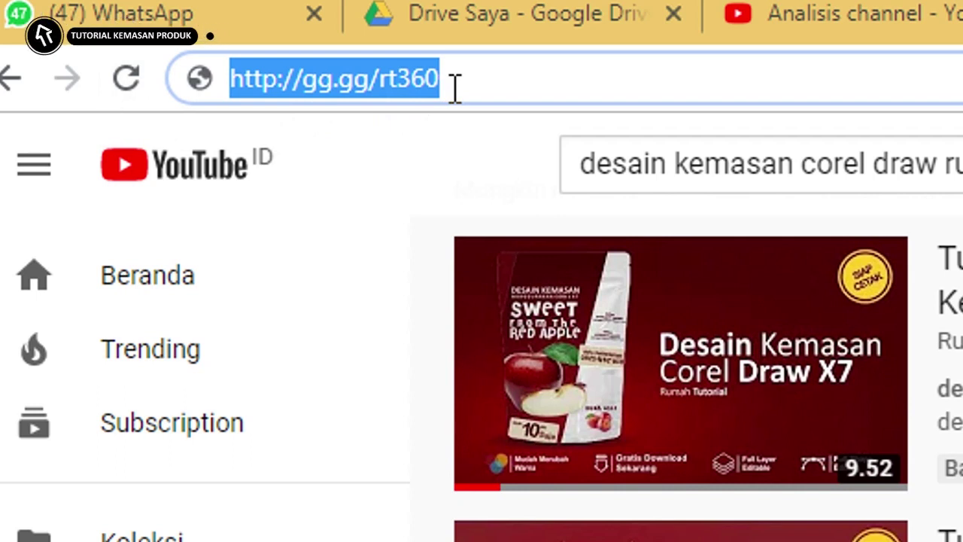
pyautogui.press('Return')
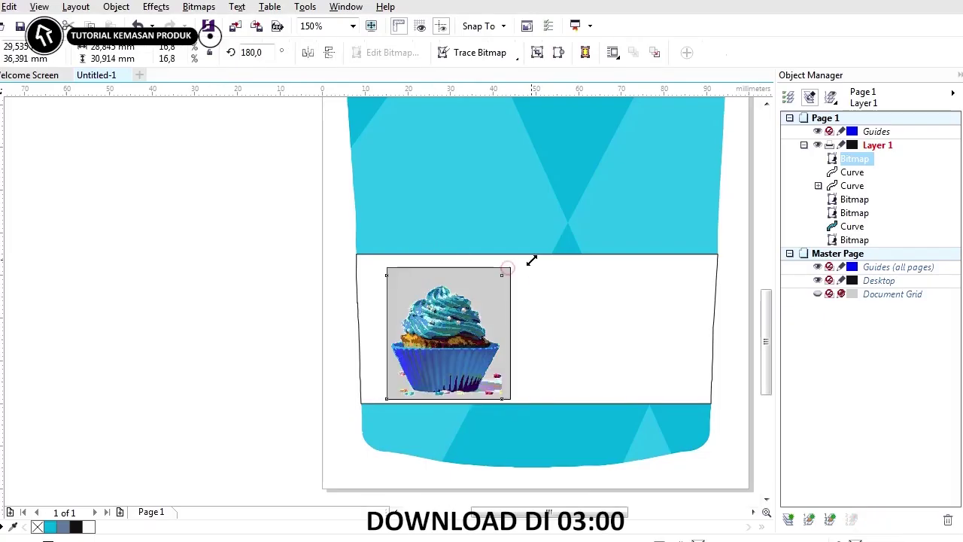
# - Enlarge the cropped cupcake slightly and reposition it at the left end of the white band
pyautogui.moveTo(531, 260); pyautogui.dragTo(550, 248)
pyautogui.moveTo(443, 318); pyautogui.dragTo(424, 320)
pyautogui.click(308, 332)
pyautogui.scroll(-1, 307, 337)
pyautogui.scroll(1, 393, 321)
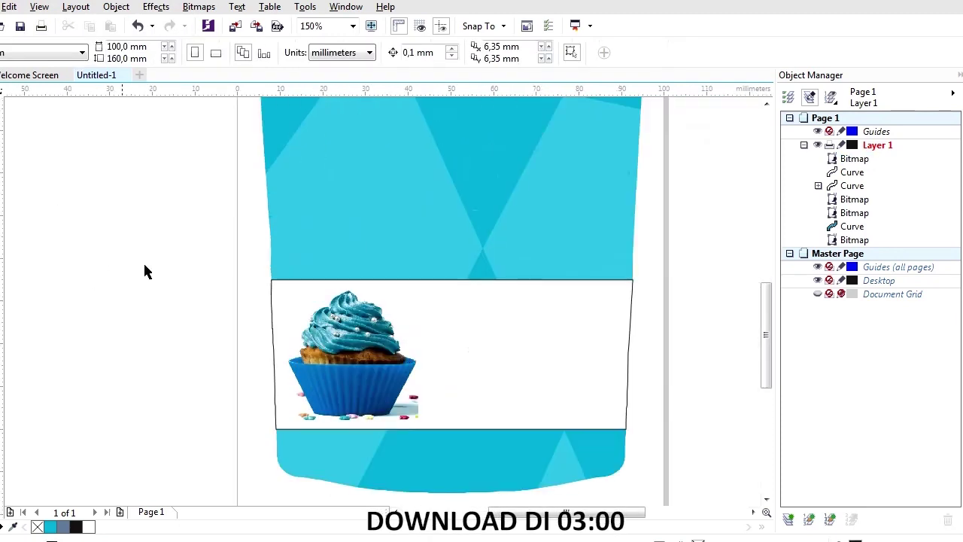
# - Move the chef image onto the pouch above the white band and bring it to the front
pyautogui.scroll(-1, 145, 267)
pyautogui.moveTo(51, 148); pyautogui.dragTo(385, 219)
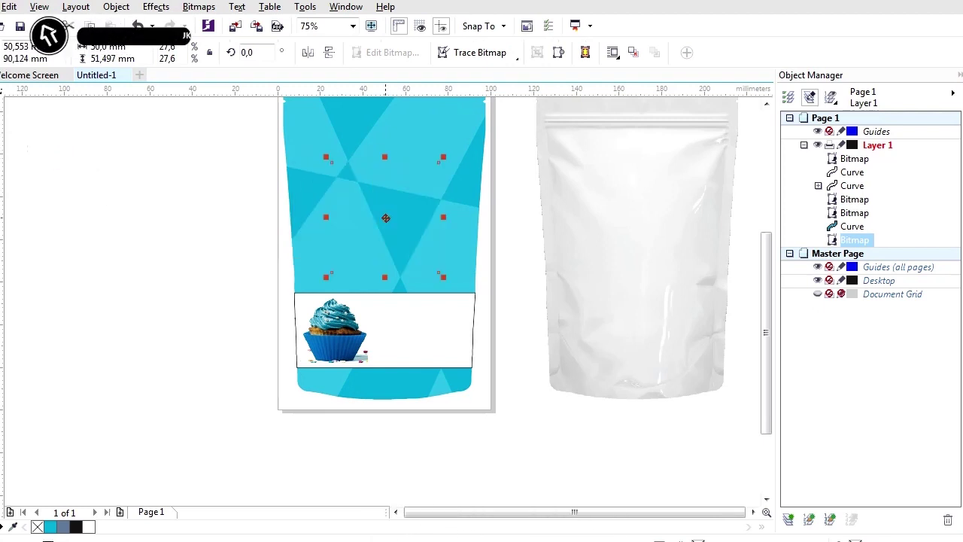
pyautogui.hotkey('shift', 'pageup')
pyautogui.scroll(3, 385, 217)
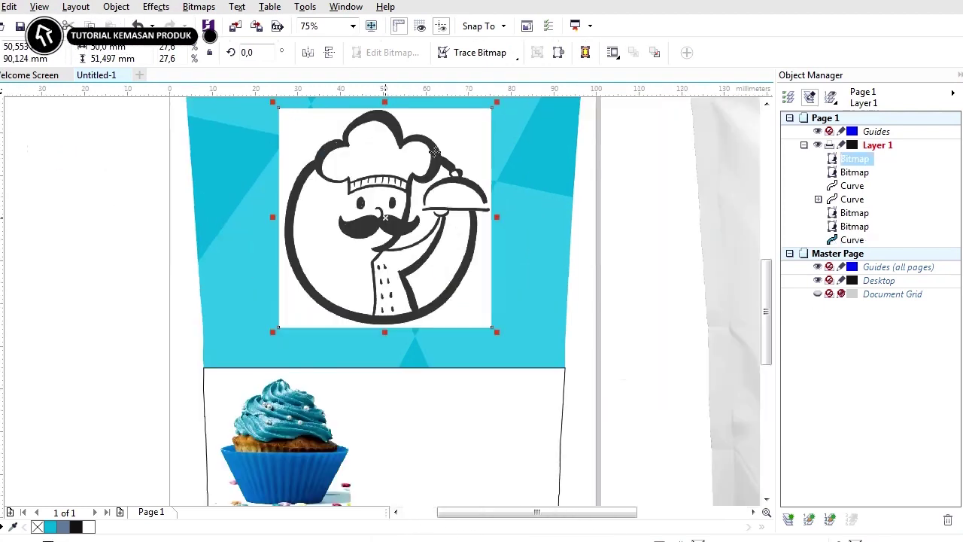
# - Trace the chef bitmap into vector curves, then move the trace aside and delete the original bitmap
pyautogui.click(482, 52)
pyautogui.click(498, 69)
pyautogui.click(456, 315)
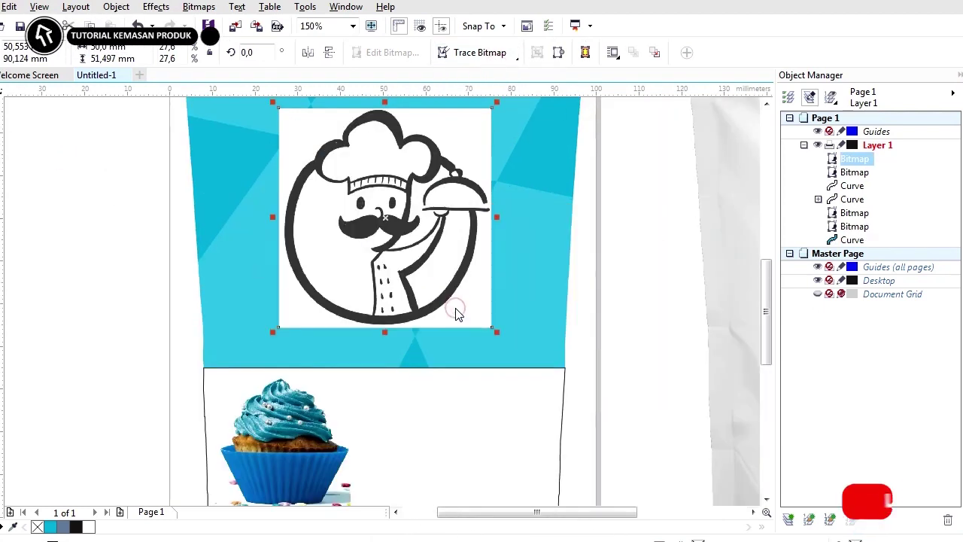
pyautogui.scroll(-3, 369, 234)
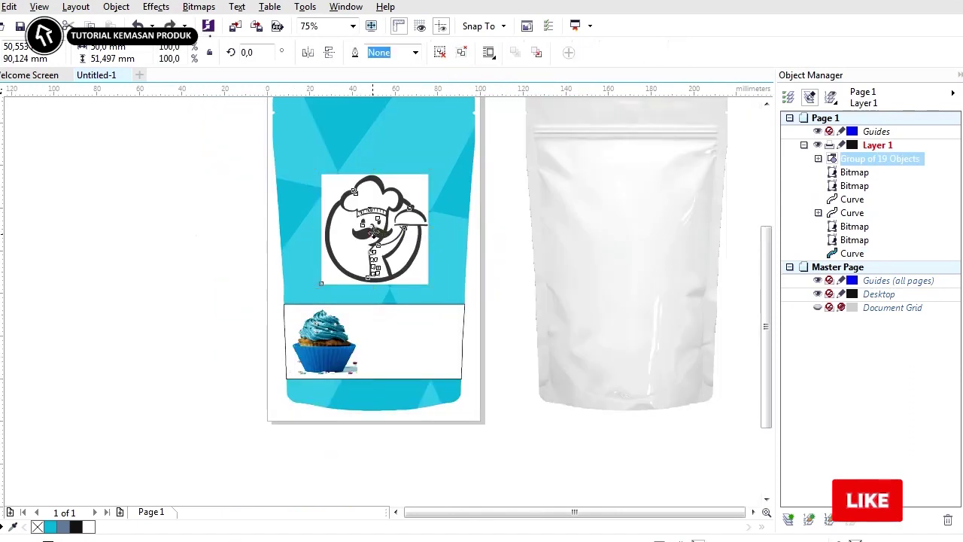
pyautogui.moveTo(374, 232); pyautogui.dragTo(438, 232)
pyautogui.click(343, 226)
pyautogui.press('Delete')
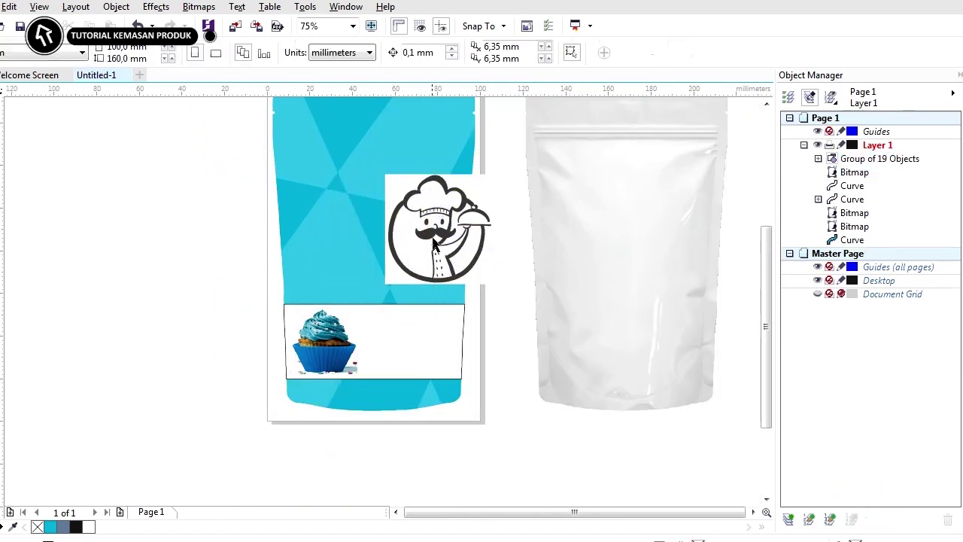
# - Centre the traced chef on the page and move it straight up to a vertical position of about 89 mm
pyautogui.click(432, 242)
pyautogui.press('p')
pyautogui.click(195, 236)
pyautogui.scroll(1, 351, 234)
pyautogui.click(391, 290)
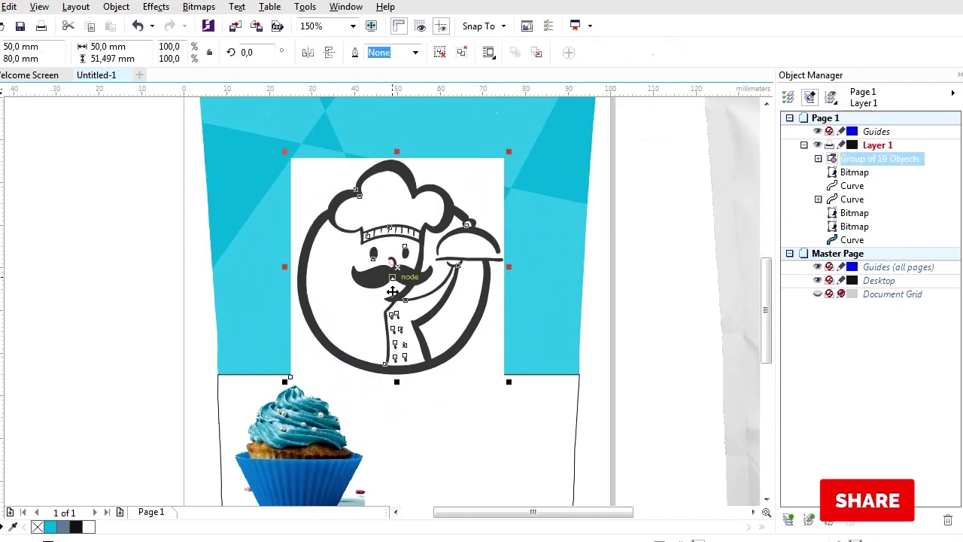
pyautogui.moveTo(392, 291); pyautogui.dragTo(396, 254)
# - Ungroup the traced chef and delete its white background square, undoing the extra removal of the white face area
pyautogui.rightClick(394, 256)
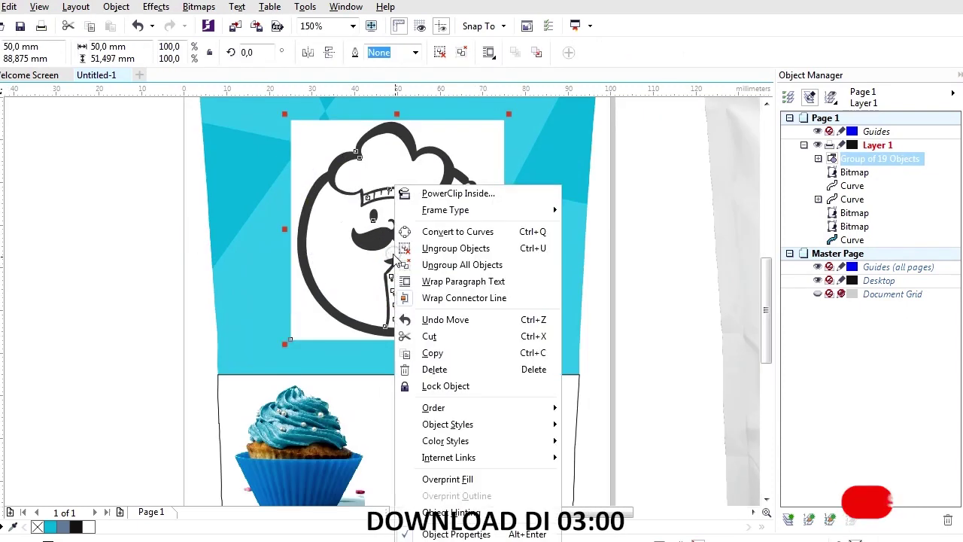
pyautogui.click(425, 221)
pyautogui.click(93, 274)
pyautogui.click(314, 148)
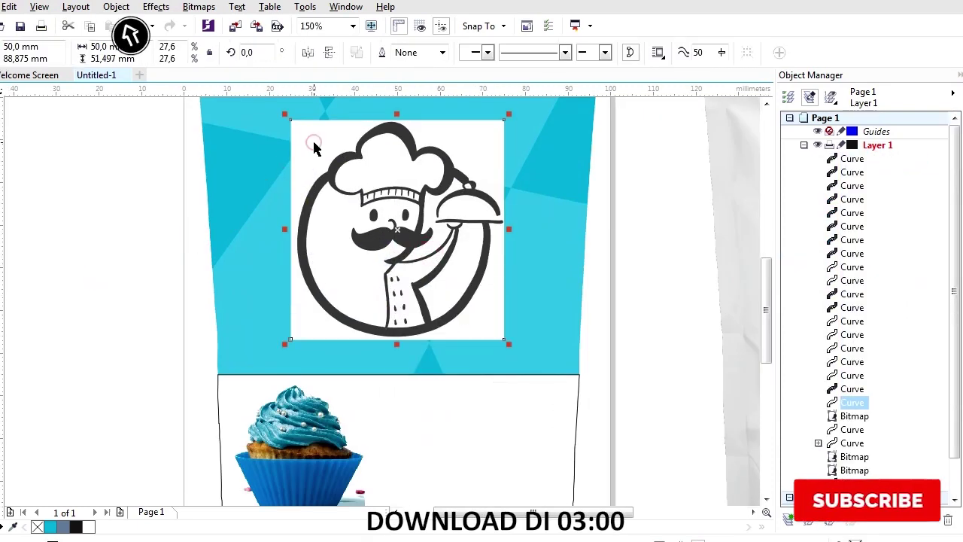
pyautogui.press('Delete')
pyautogui.scroll(2, 329, 242)
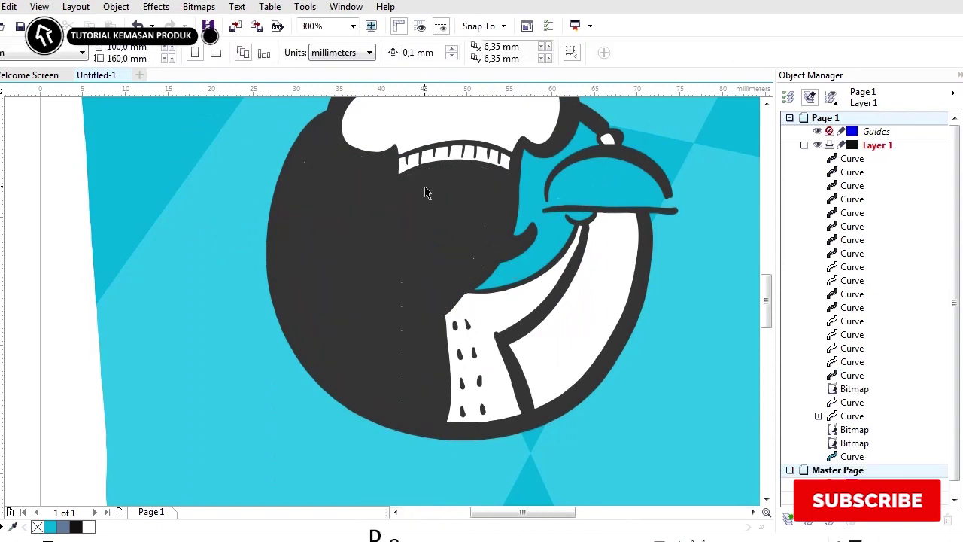
pyautogui.hotkey('ctrl', 'z')
pyautogui.scroll(-2, 350, 339)
pyautogui.click(126, 291)
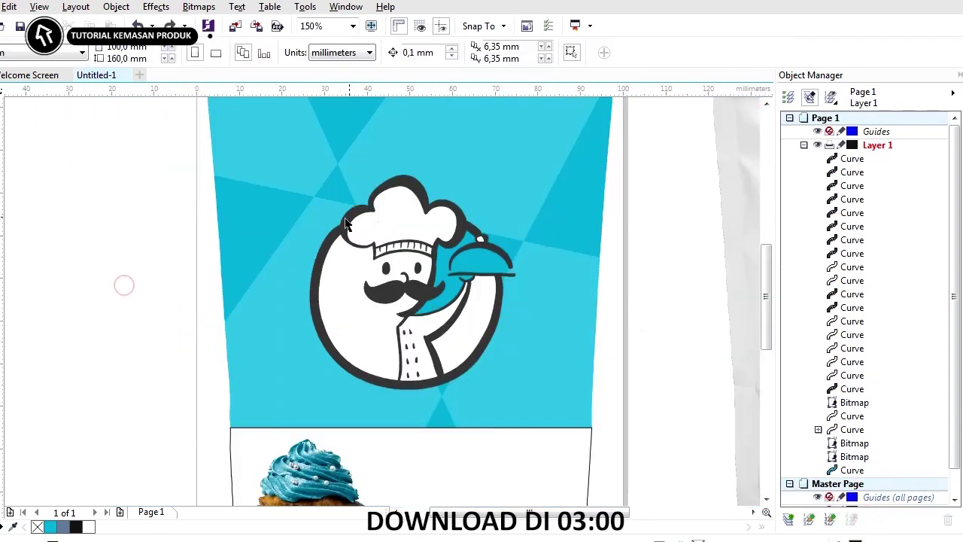
# - Add a one-step outside contour with a 2,3 mm offset to the chef's dark outline and break it apart
pyautogui.click(325, 233)
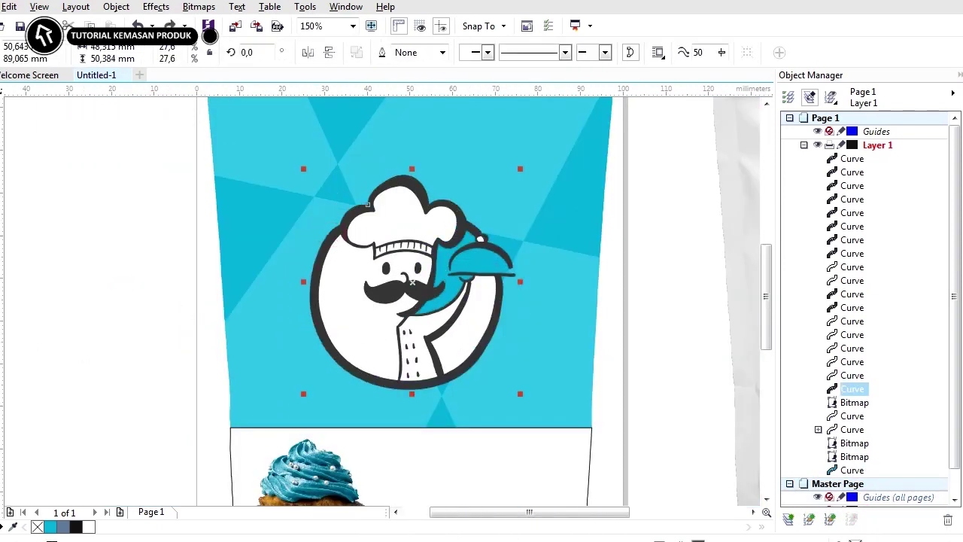
pyautogui.click(20, 378)
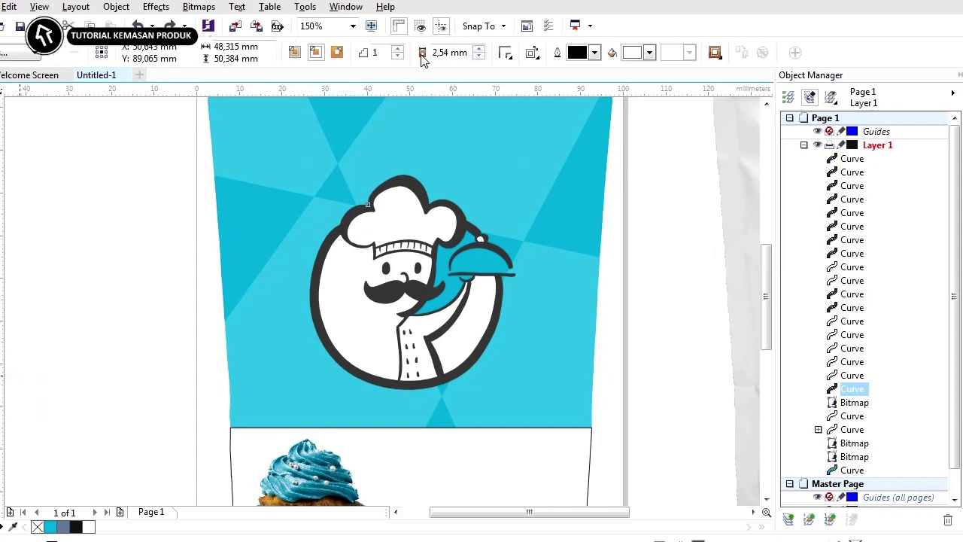
pyautogui.write('3')
pyautogui.press('Return')
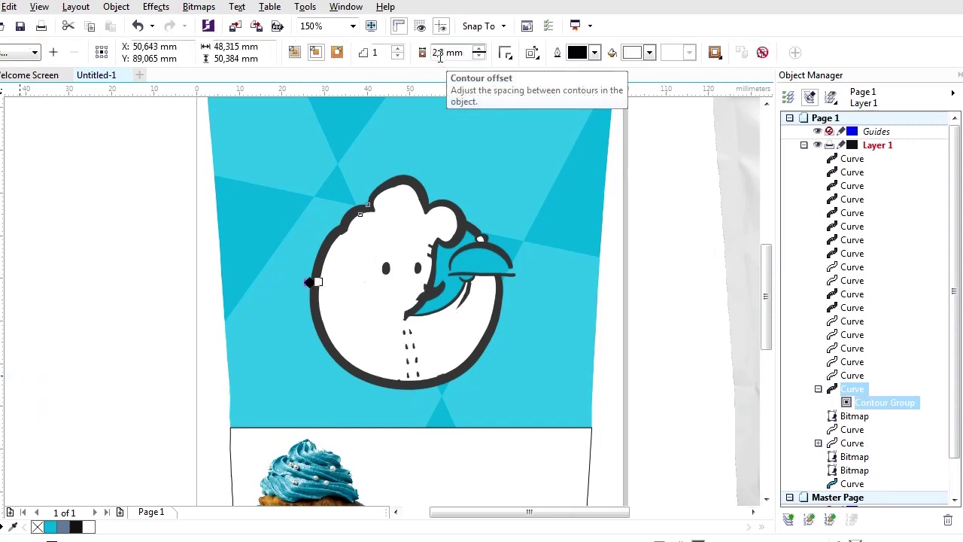
pyautogui.click(338, 55)
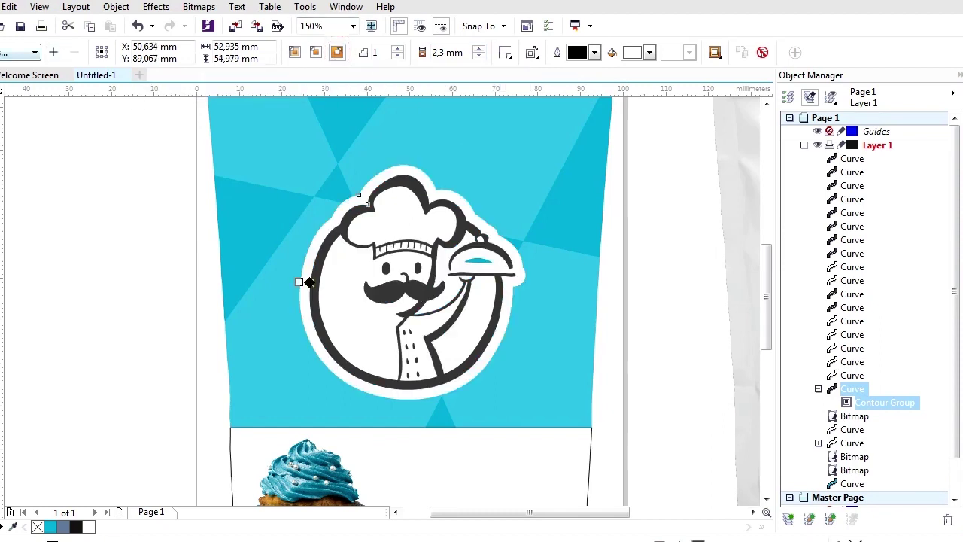
pyautogui.press('space')
pyautogui.hotkey('ctrl', 'k')
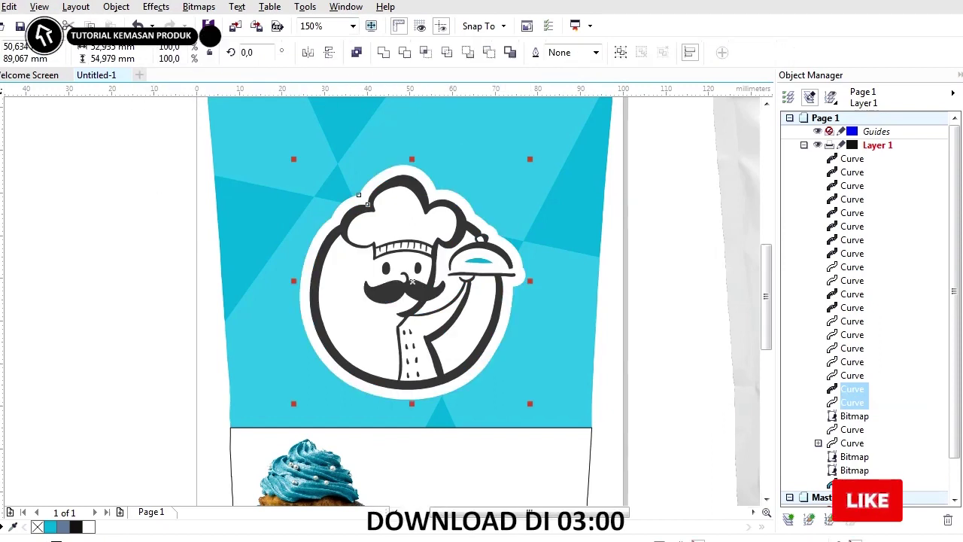
# - Close the small hole in the contour inside the serving dome by deleting its nodes with the Shape tool
pyautogui.press('F10')
pyautogui.scroll(5, 470, 258)
pyautogui.moveTo(407, 266); pyautogui.dragTo(674, 321)
pyautogui.press('Delete')
pyautogui.moveTo(479, 249); pyautogui.dragTo(589, 285)
pyautogui.press('Delete')
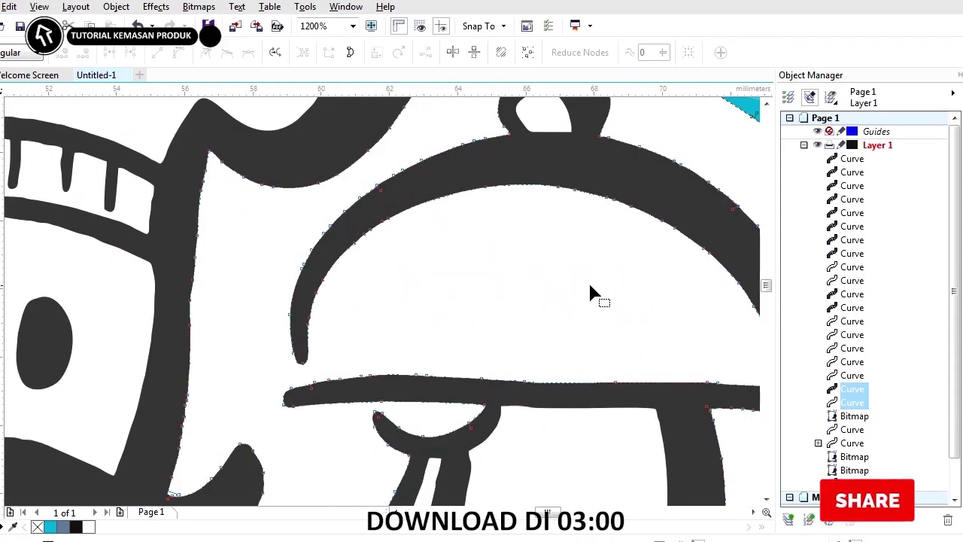
pyautogui.scroll(-3, 537, 286)
pyautogui.press('space')
pyautogui.click(96, 213)
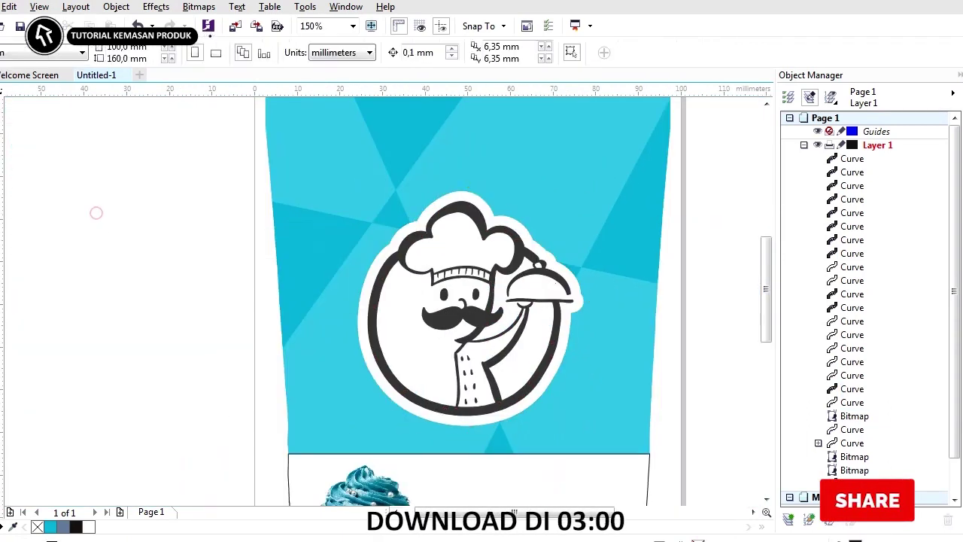
# - Sample the dark teal from the middle colour swatch and fill the chef's face, coat, arm, hat and outer contour with it
pyautogui.press('i')
pyautogui.press('F3')
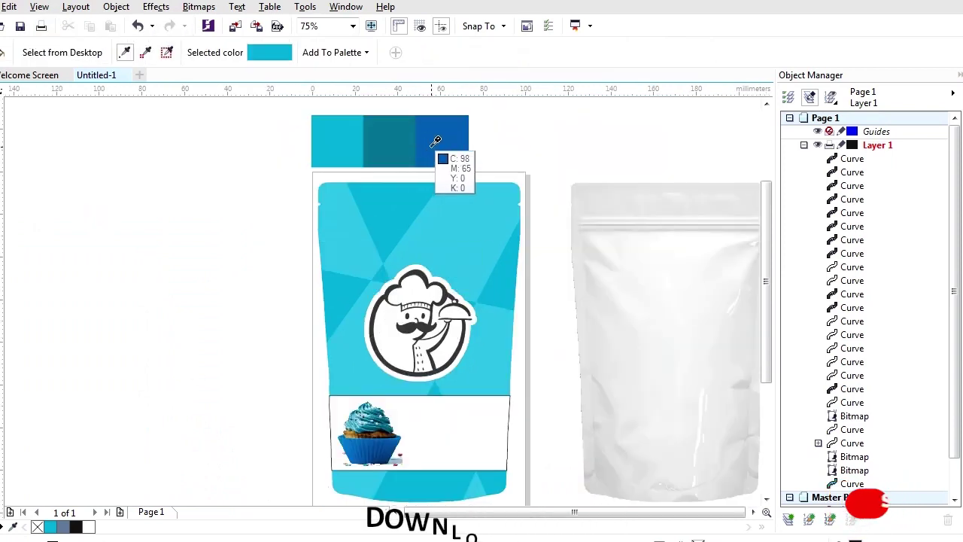
pyautogui.click(385, 143)
pyautogui.scroll(6, 400, 350)
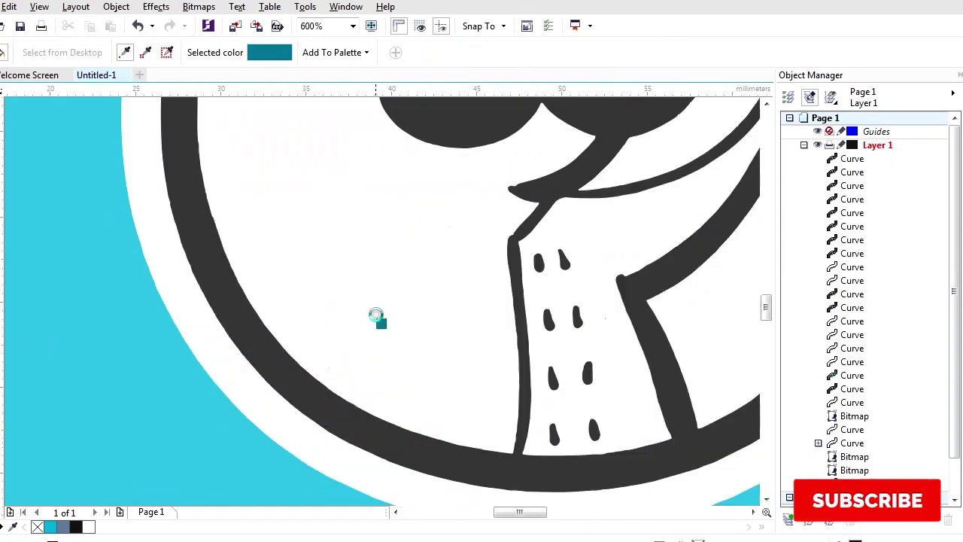
pyautogui.click(376, 316)
pyautogui.scroll(-2, 377, 315)
pyautogui.click(501, 308)
pyautogui.click(396, 428)
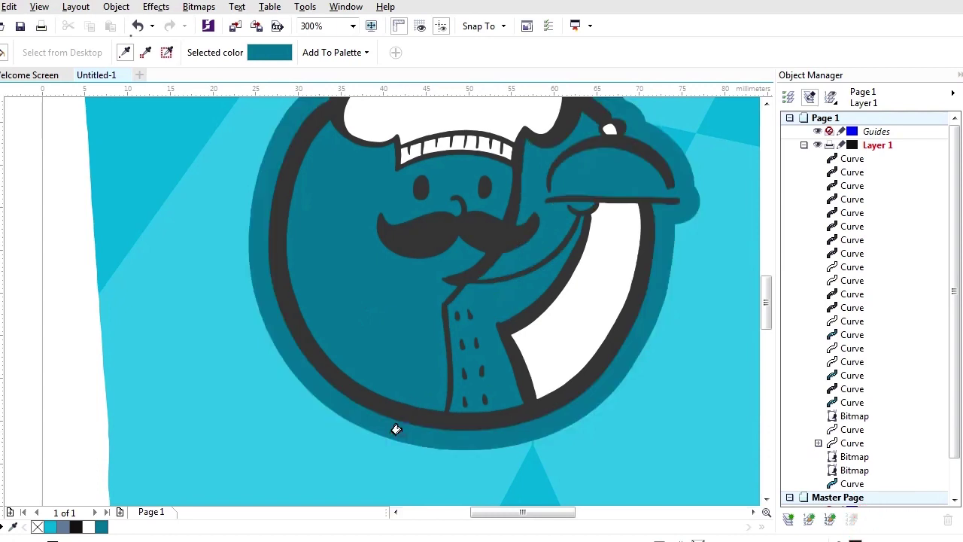
pyautogui.click(580, 297)
pyautogui.click(486, 123)
# - Fill the white segments of the hat band and the knob of the serving dome with the same dark teal
pyautogui.scroll(4, 419, 140)
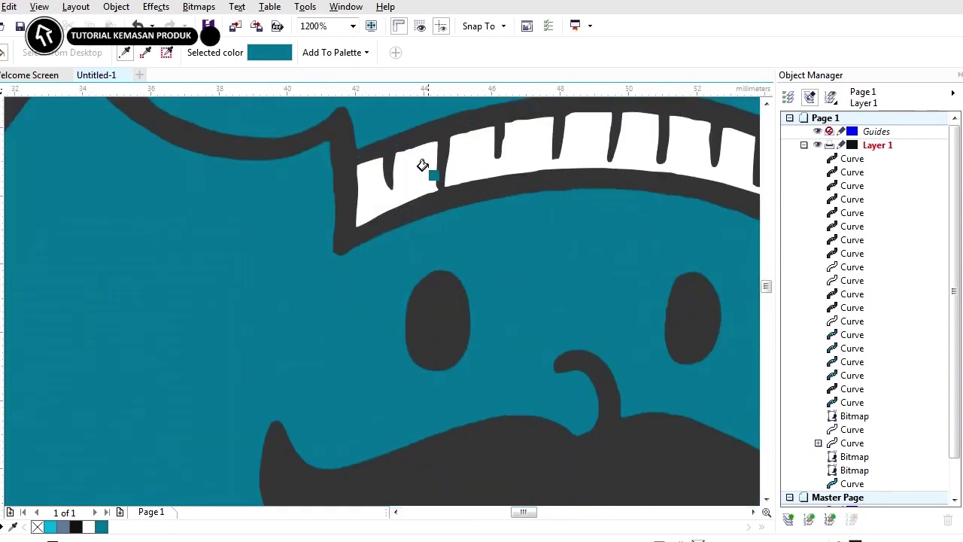
pyautogui.click(423, 165)
pyautogui.click(460, 162)
pyautogui.scroll(-4, 286, 249)
pyautogui.scroll(6, 516, 208)
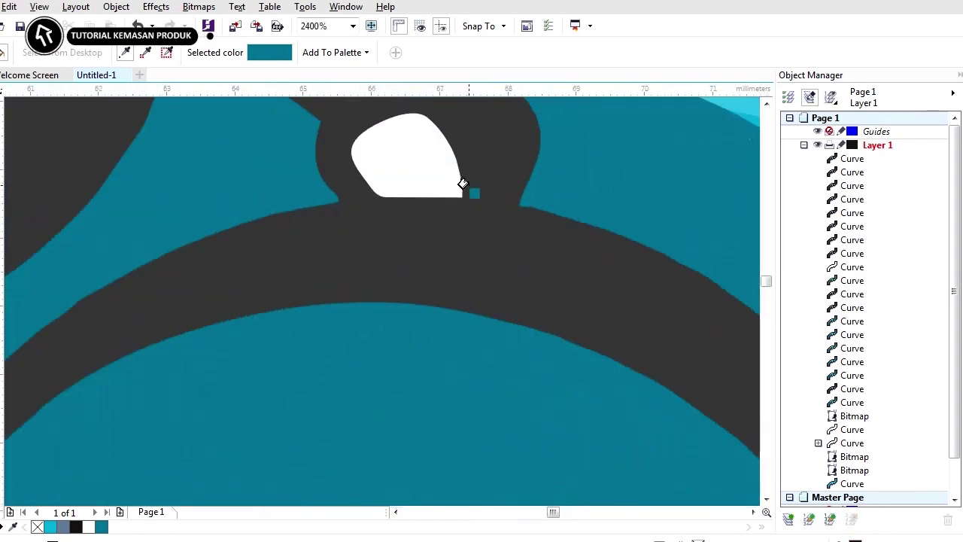
pyautogui.click(461, 188)
pyautogui.hotkey('ctrl', 'z')
pyautogui.click(430, 187)
pyautogui.scroll(-8, 440, 226)
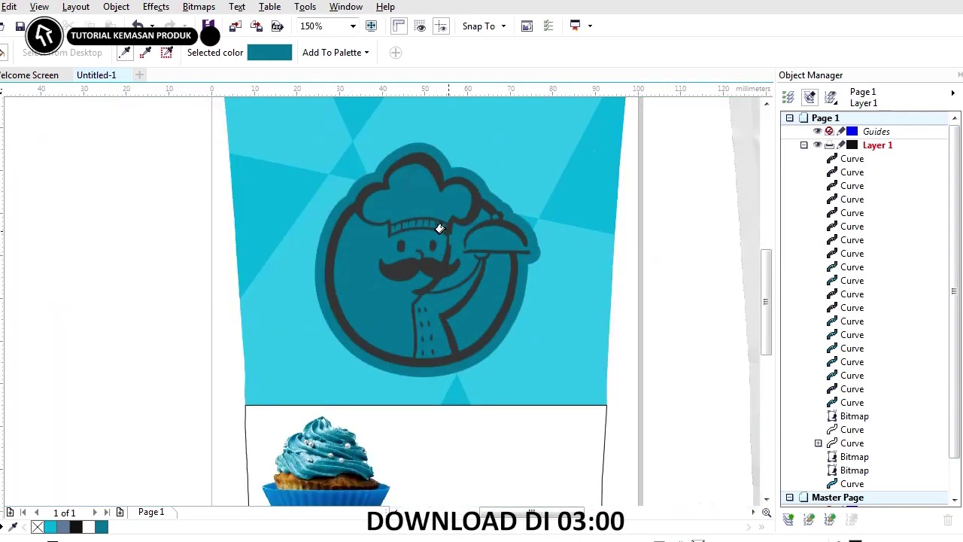
pyautogui.scroll(2, 440, 228)
pyautogui.scroll(-1, 376, 323)
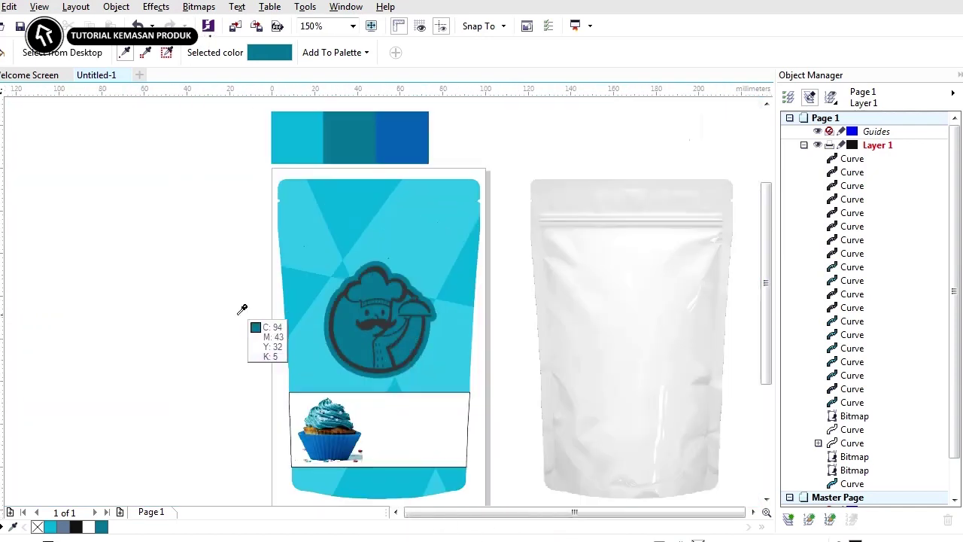
# - Sample white from the empty page area and fill the chef's dark outline, moustache and both eyes with it
pyautogui.click(246, 308)
pyautogui.scroll(3, 383, 328)
pyautogui.scroll(1, 343, 298)
pyautogui.click(342, 239)
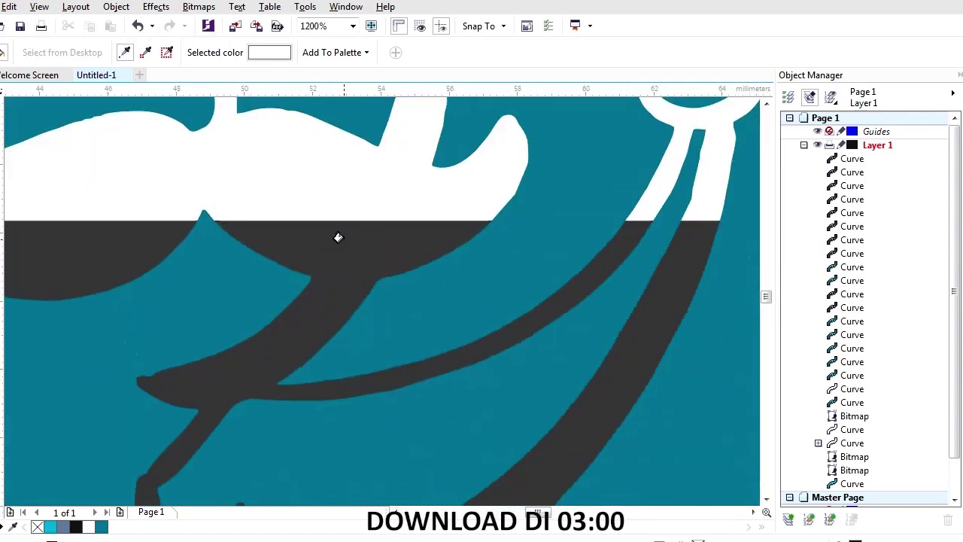
pyautogui.scroll(-2, 331, 253)
pyautogui.scroll(2, 305, 213)
pyautogui.click(177, 200)
pyautogui.click(406, 199)
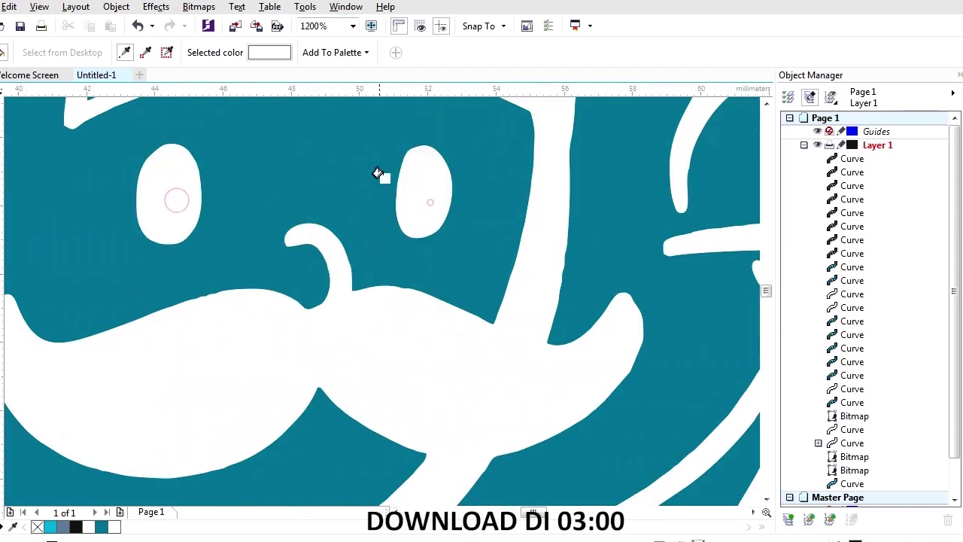
# - Fill all the small dark button marks on the chef's coat with white
pyautogui.scroll(-4, 379, 172)
pyautogui.scroll(4, 370, 254)
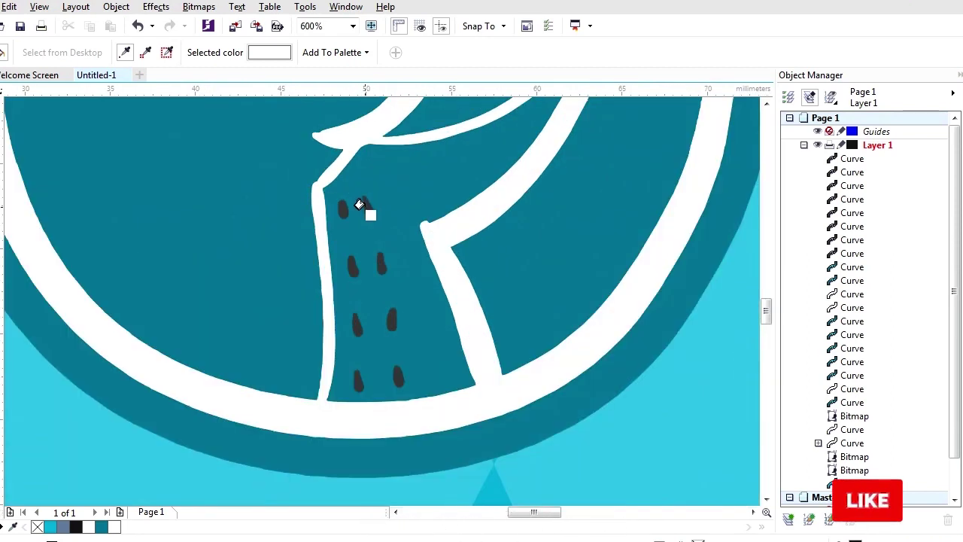
pyautogui.scroll(1, 346, 219)
pyautogui.click(337, 201)
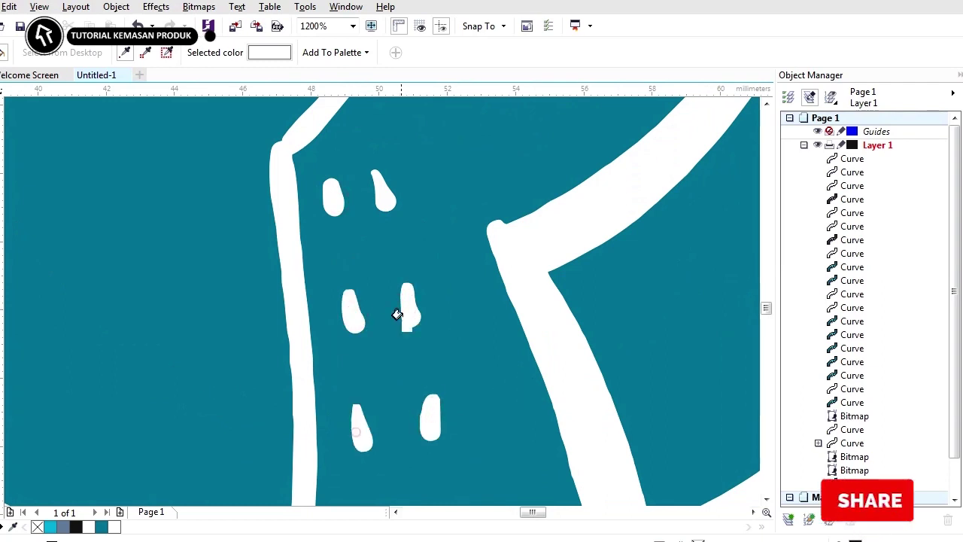
pyautogui.scroll(-1, 406, 423)
pyautogui.scroll(2, 421, 424)
pyautogui.click(306, 439)
pyautogui.scroll(-4, 344, 421)
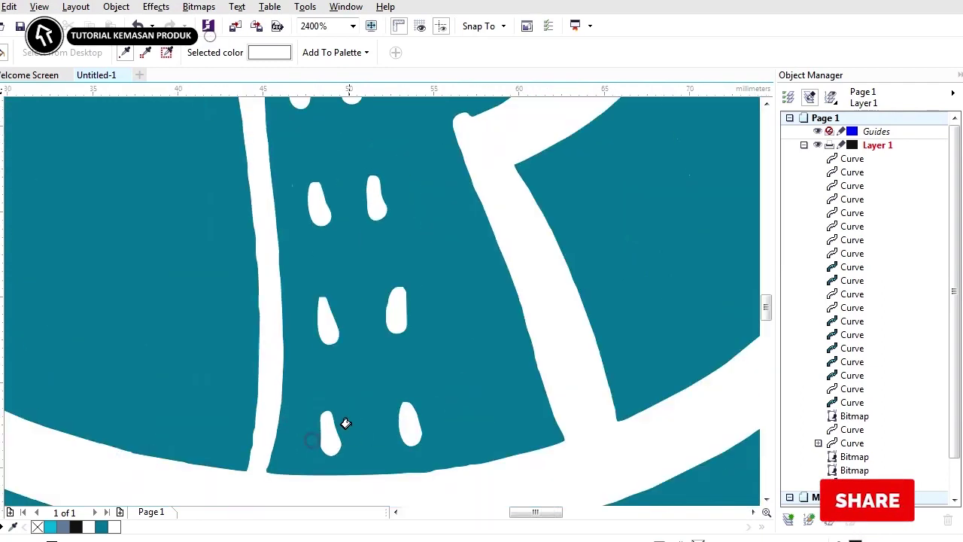
# - Select all the curves of the recoloured chef logo and group them
pyautogui.press('space')
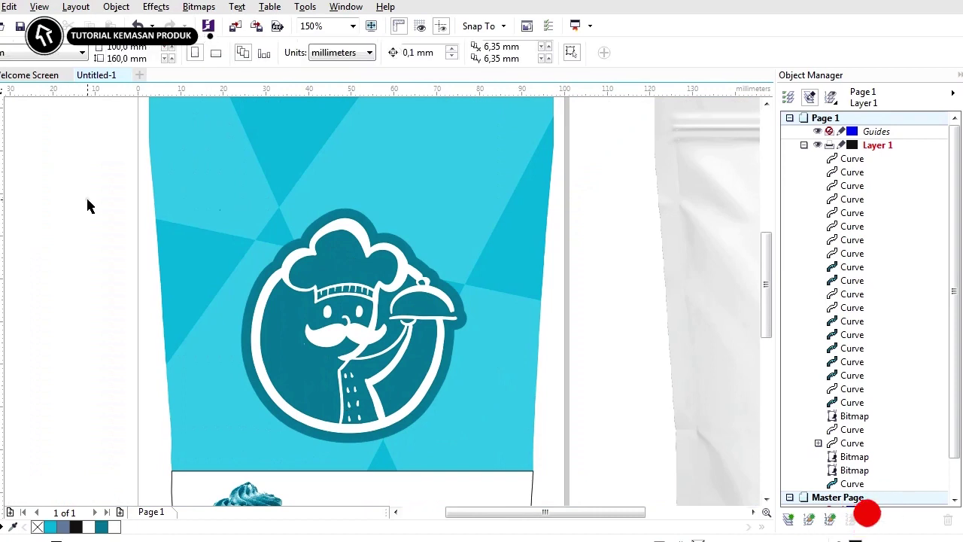
pyautogui.moveTo(77, 145); pyautogui.dragTo(618, 463)
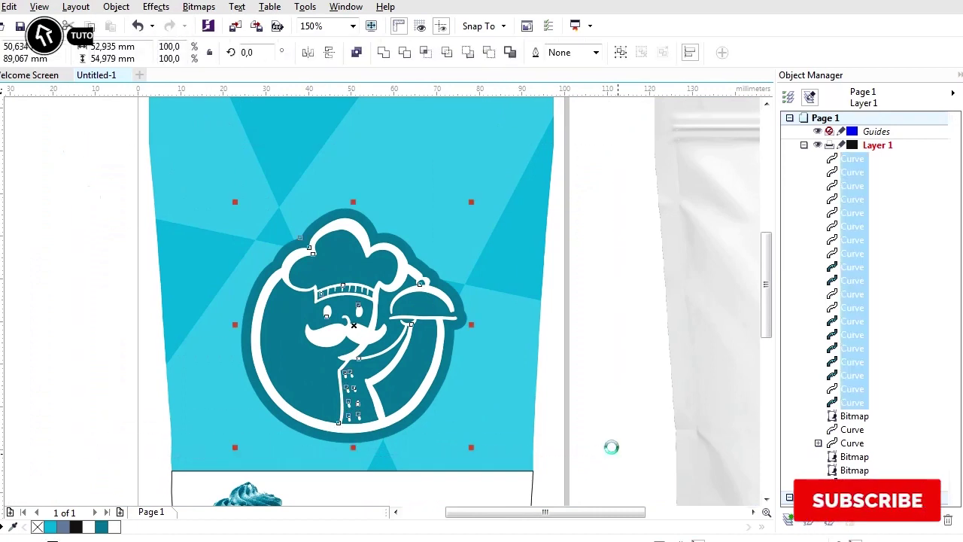
pyautogui.hotkey('ctrl', 'g')
# - Add the artistic text "Mr. Bakery" over the lower part of the chef logo
pyautogui.press('F8')
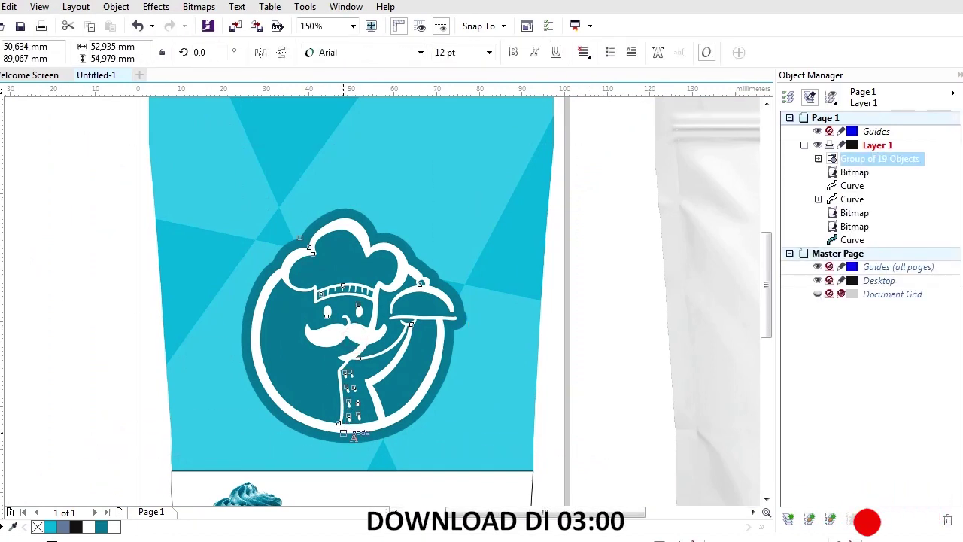
pyautogui.click(253, 443)
pyautogui.write('Mr.')
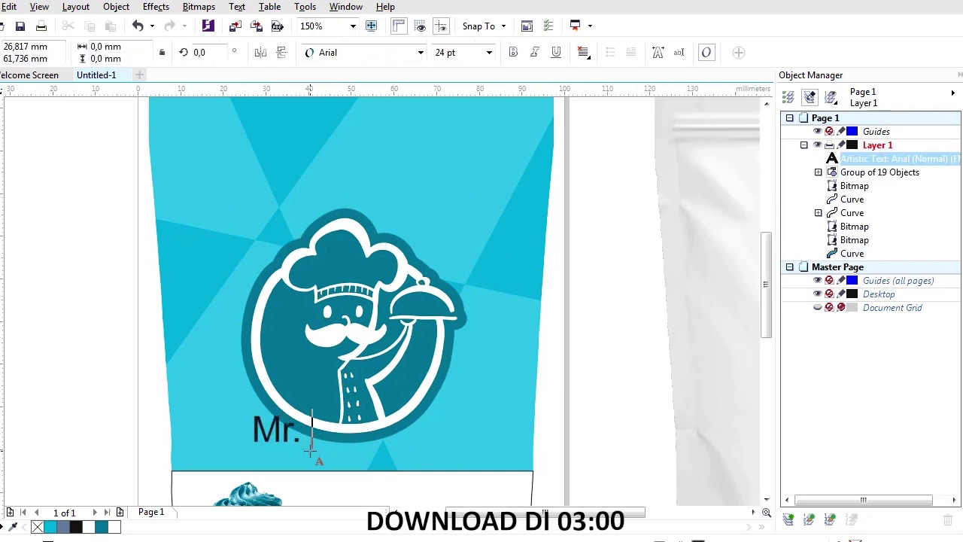
pyautogui.write(' Bakery')
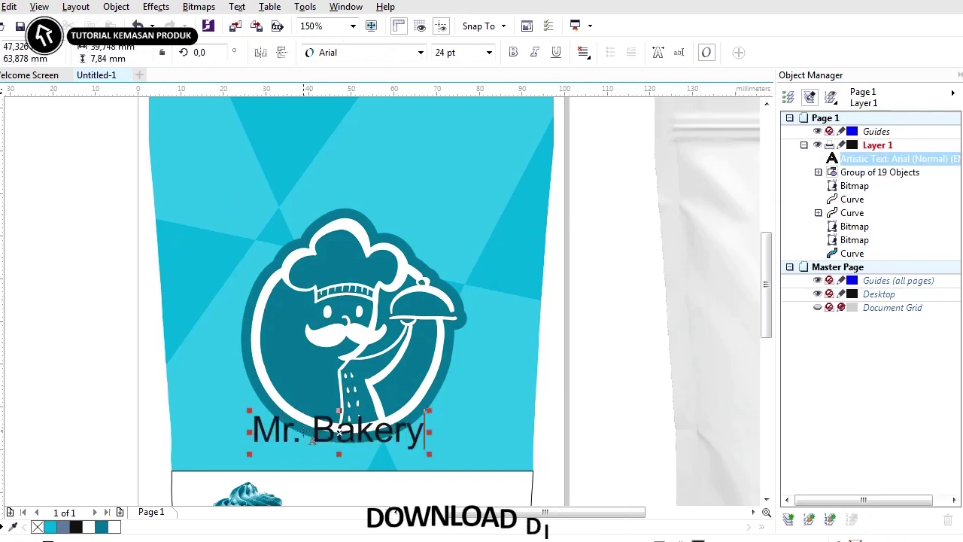
# - Set the "Mr. Bakery" text to the Banana Yeti font at 45 pt
pyautogui.hotkey('ctrl', 'a')
pyautogui.click(419, 53)
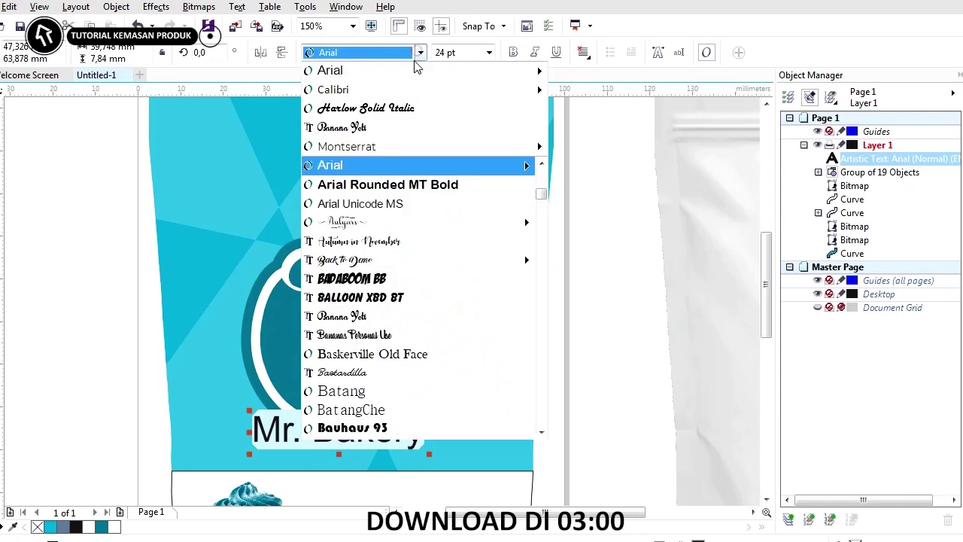
pyautogui.click(385, 123)
pyautogui.click(466, 52)
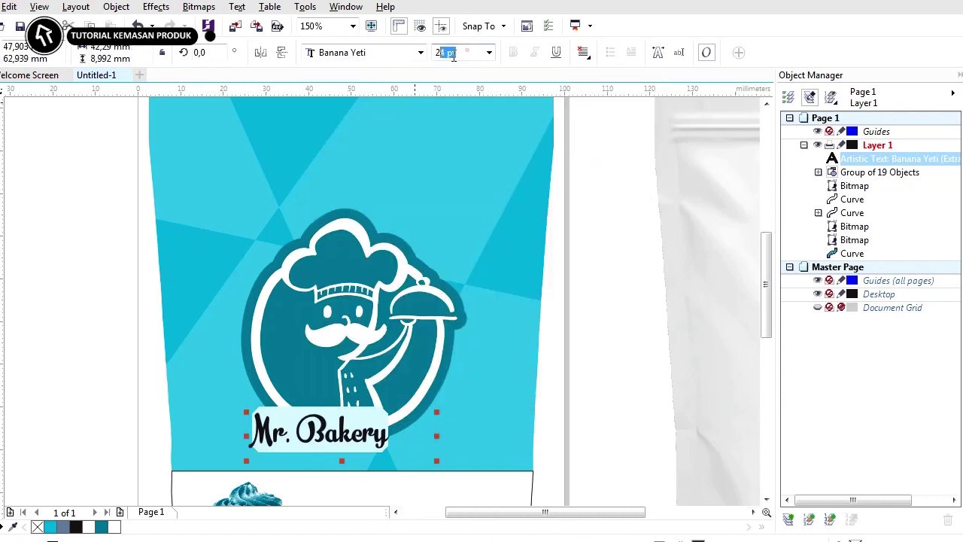
pyautogui.write('45')
pyautogui.press('Return')
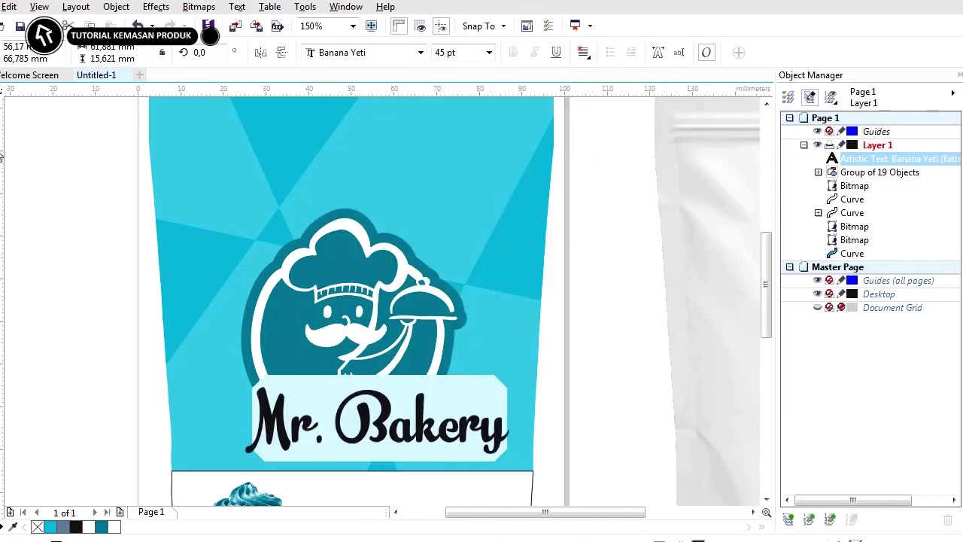
# - Centre the "Mr. Bakery" text horizontally on the chef logo
pyautogui.hotkey('ctrl', 'space')
pyautogui.keyDown('shift'); pyautogui.click(322, 339); pyautogui.keyUp('shift')
pyautogui.press('c')
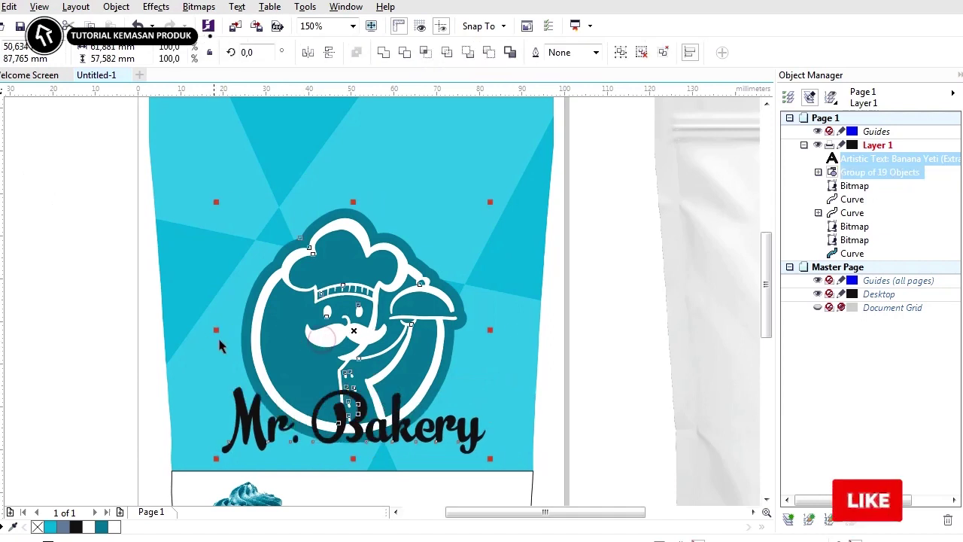
pyautogui.click(122, 320)
# - Sample the dark teal of the logo's outer ring and fill the "Mr. Bakery" text with it
pyautogui.press('i')
pyautogui.scroll(4, 269, 446)
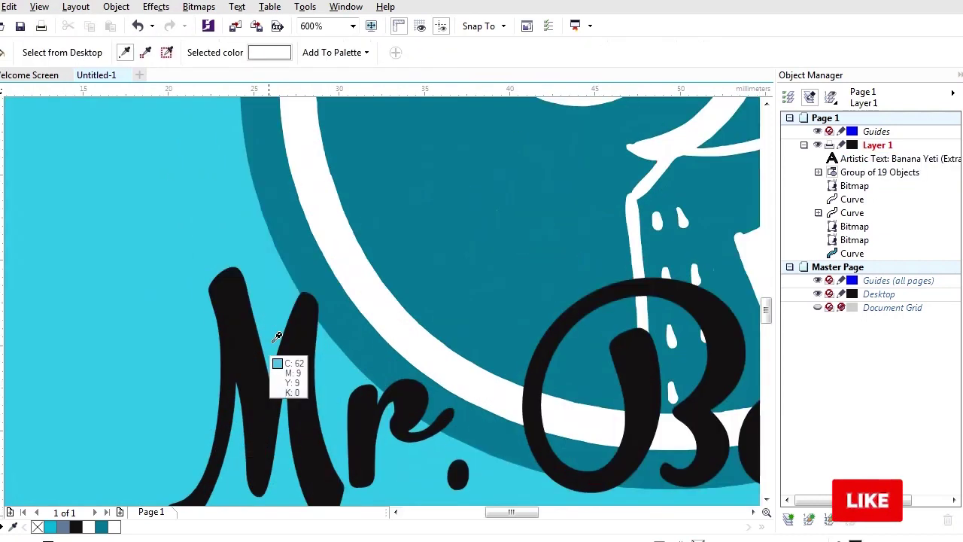
pyautogui.click(306, 259)
pyautogui.click(290, 326)
pyautogui.scroll(-4, 290, 326)
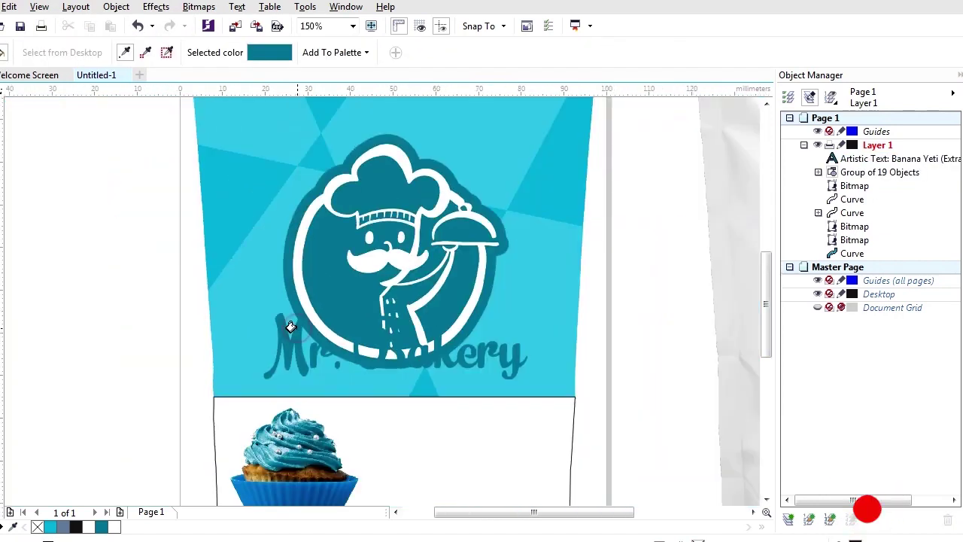
# - Apply a one-step white outside contour with a 1.5 mm offset to the "Mr. Bakery" text
pyautogui.press('space')
pyautogui.click(282, 353)
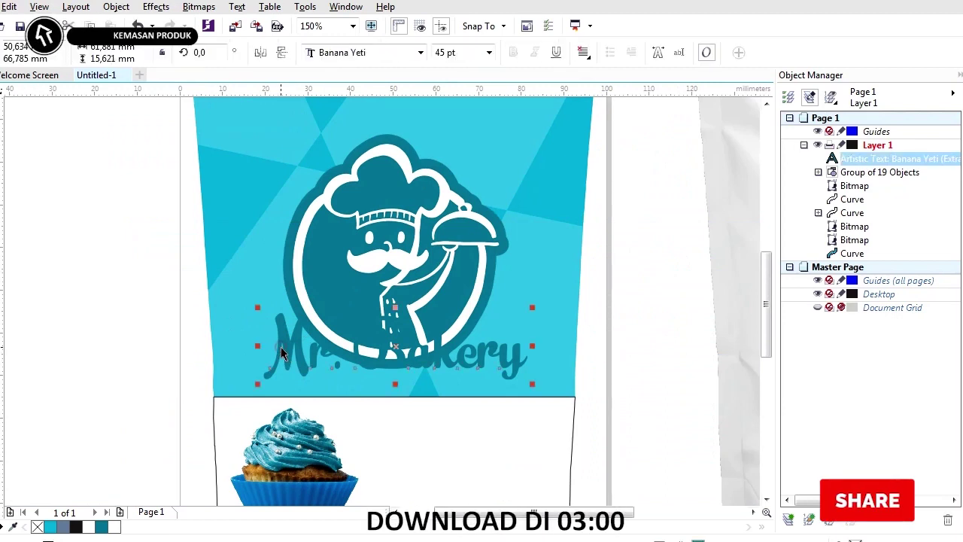
pyautogui.hotkey('ctrl', 'F9')
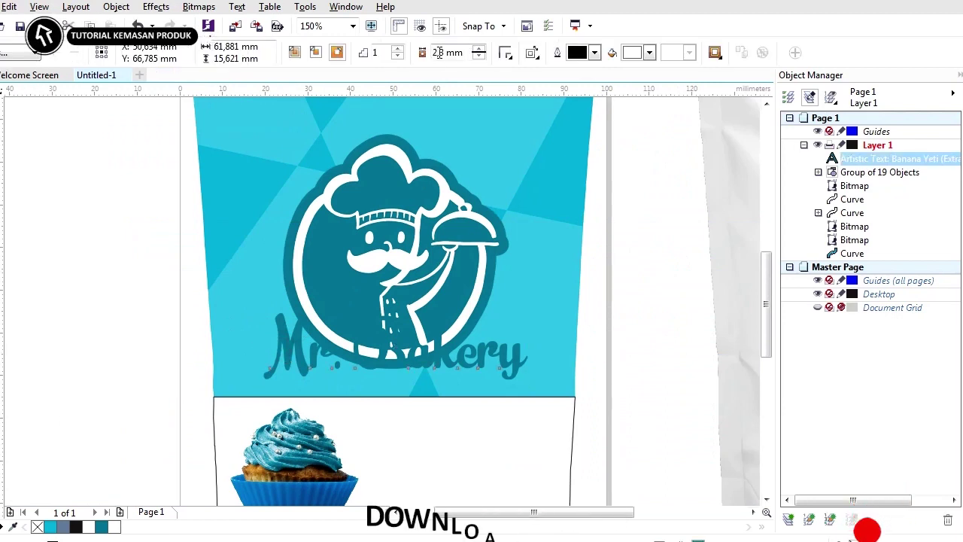
pyautogui.moveTo(439, 52); pyautogui.dragTo(433, 52)
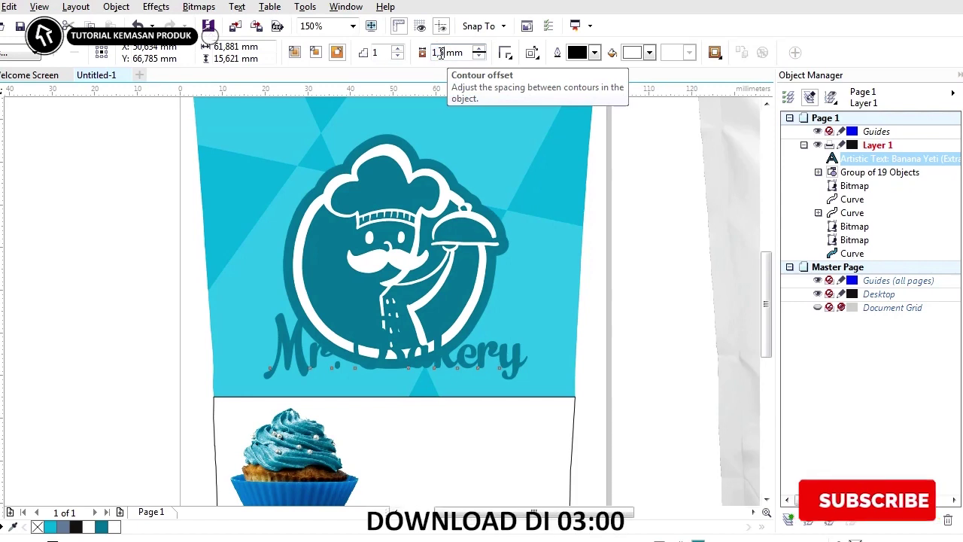
pyautogui.press('Return')
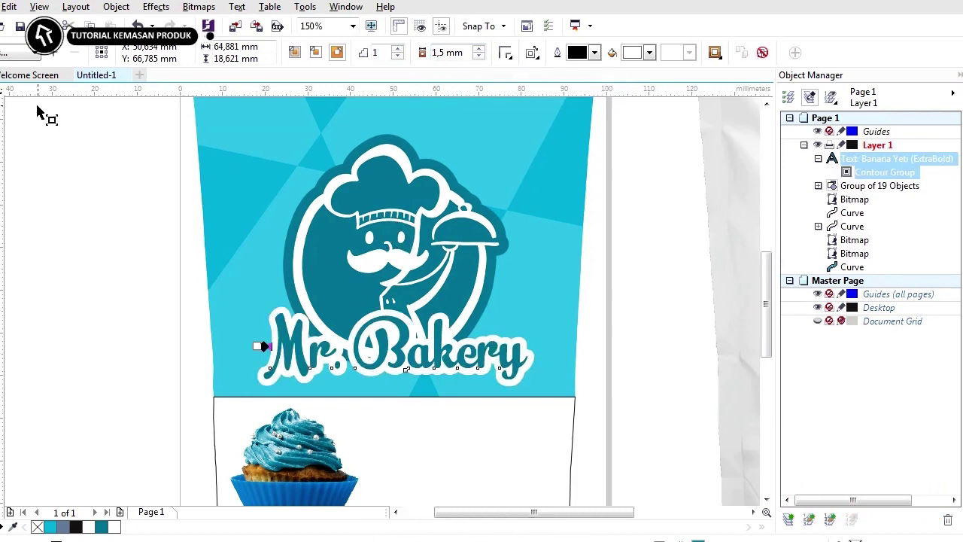
# - Break the white contour apart from the text and group the text, contour and chef logo together
pyautogui.press('space')
pyautogui.hotkey('ctrl', 'k')
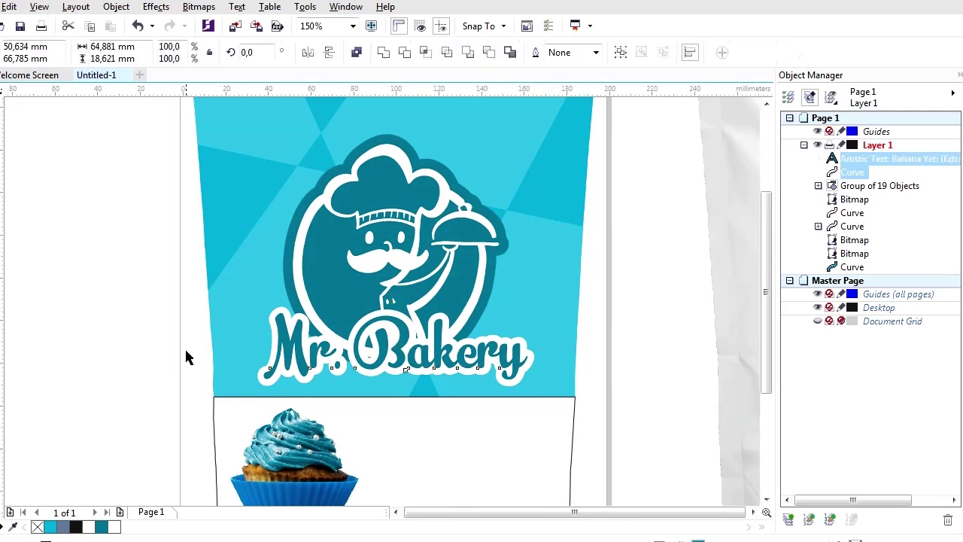
pyautogui.scroll(-2, 143, 261)
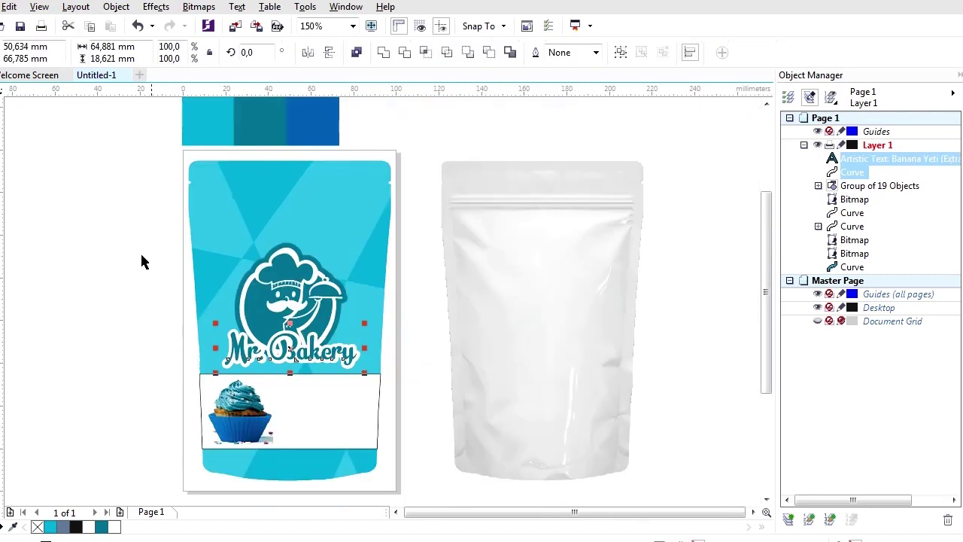
pyautogui.hotkey('ctrl', 'g')
pyautogui.click(417, 382)
# - Remove the outline from the white label band behind the cupcake
pyautogui.click(336, 401)
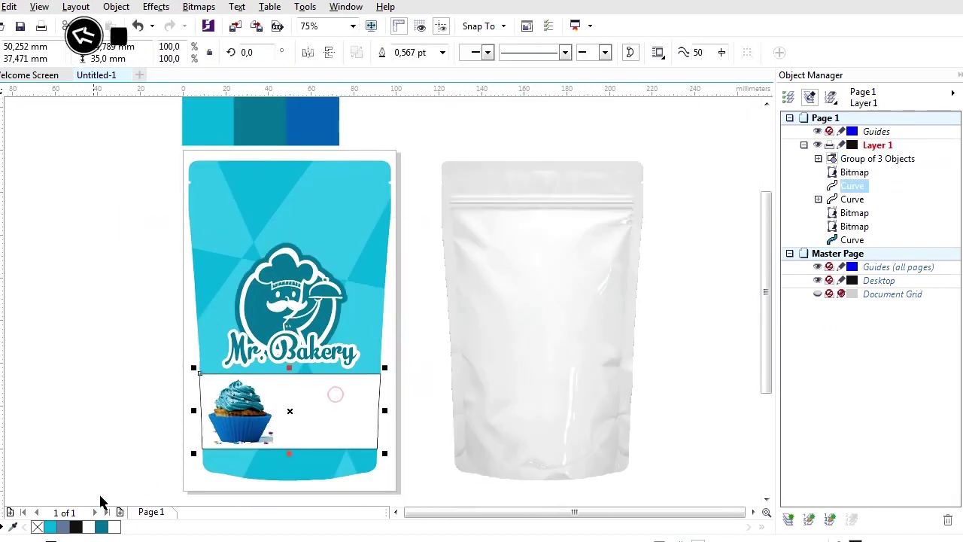
pyautogui.click(95, 412)
pyautogui.click(284, 413)
# - Duplicate the white label band above the logo and reduce the copy's height to about 8.6 mm
pyautogui.moveTo(289, 411); pyautogui.dragTo(306, 388)
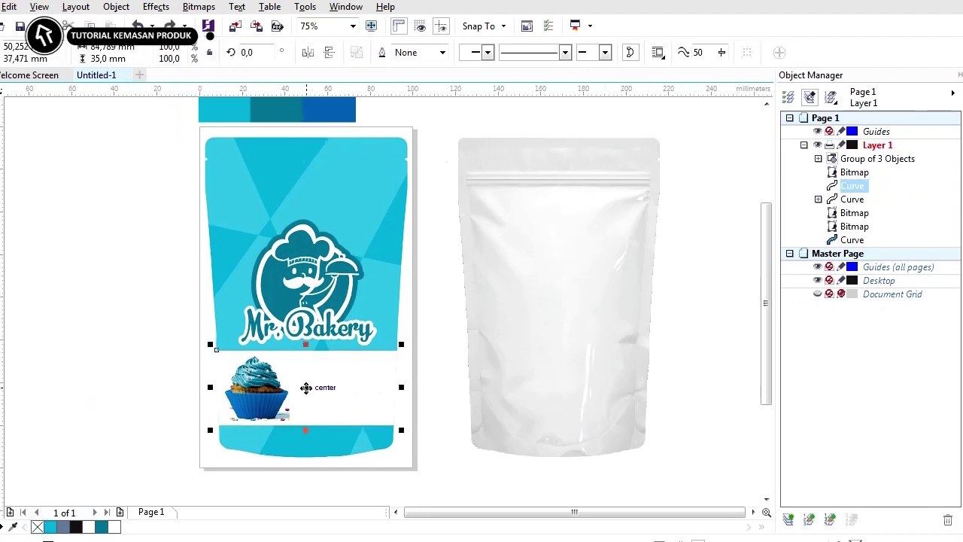
pyautogui.moveTo(317, 189); pyautogui.dragTo(317, 183)
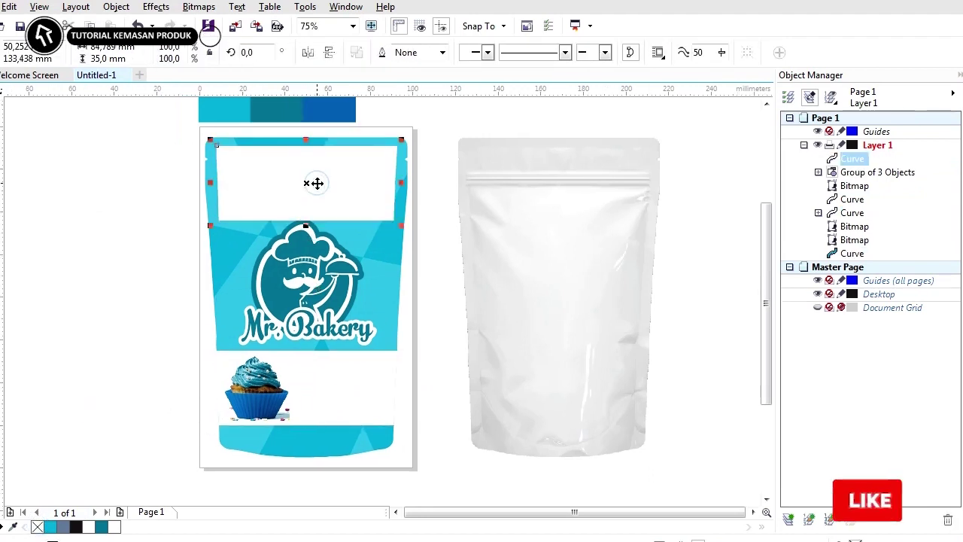
pyautogui.moveTo(307, 139); pyautogui.dragTo(343, 222)
pyautogui.scroll(1, 309, 186)
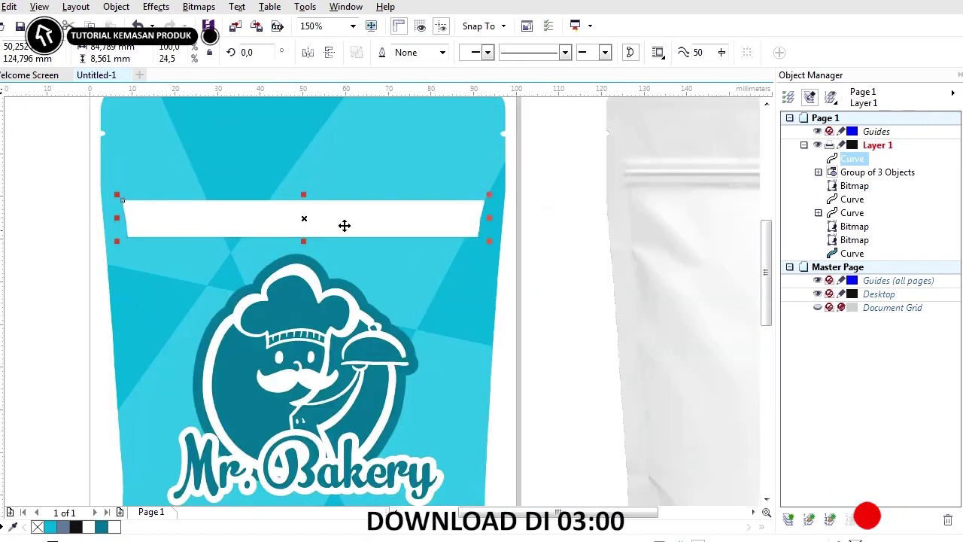
# - Widen the thin white strip symmetrically past both side edges of the pouch and lower it slightly toward the logo
pyautogui.moveTo(488, 217); pyautogui.dragTo(598, 219)
pyautogui.moveTo(534, 219); pyautogui.dragTo(486, 229)
pyautogui.scroll(-1, 465, 233)
pyautogui.scroll(1, 479, 235)
pyautogui.click(533, 314)
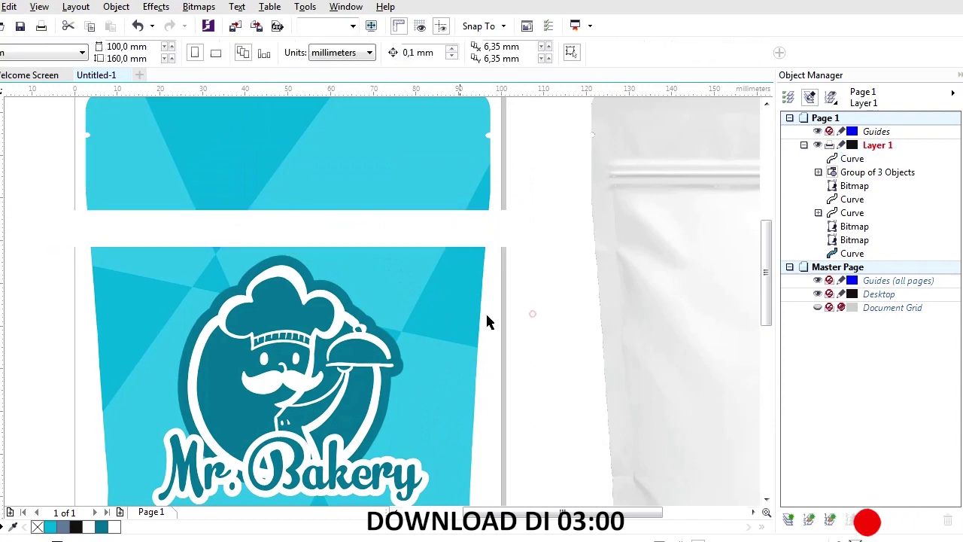
# - Intersect the white strip with the pouch shape and delete the oversized original strip
pyautogui.scroll(-2, 485, 311)
pyautogui.scroll(4, 280, 284)
pyautogui.scroll(-2, 280, 283)
pyautogui.click(339, 121)
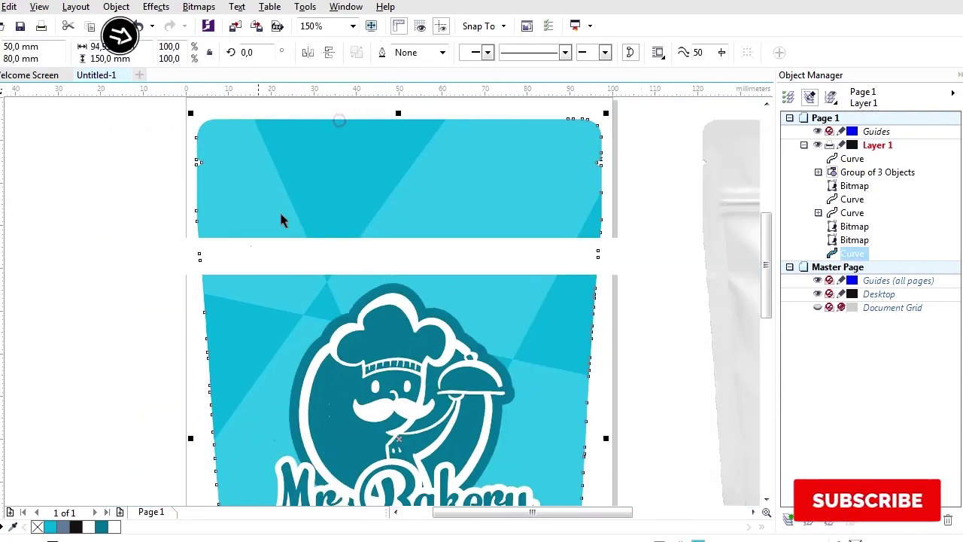
pyautogui.keyDown('shift'); pyautogui.click(173, 261); pyautogui.keyUp('shift')
pyautogui.click(426, 55)
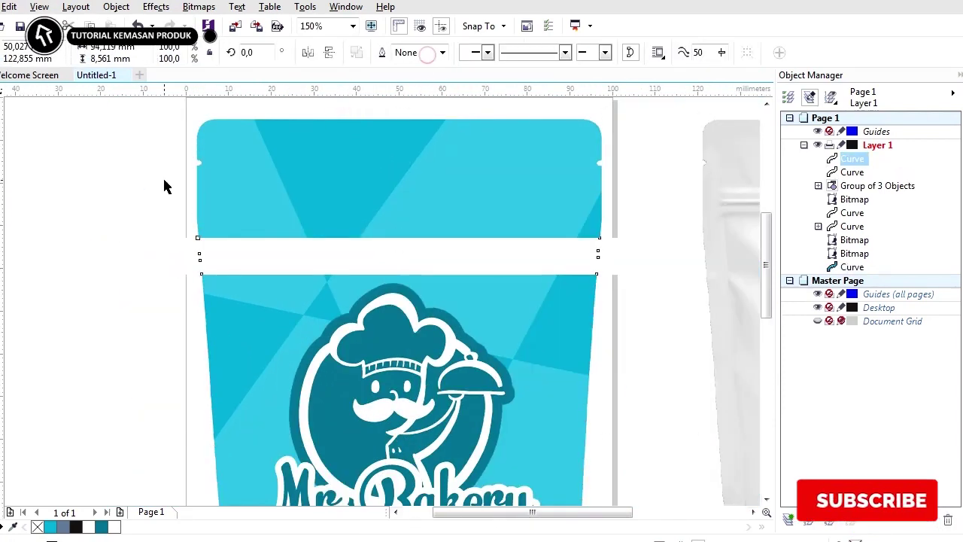
pyautogui.press('Delete')
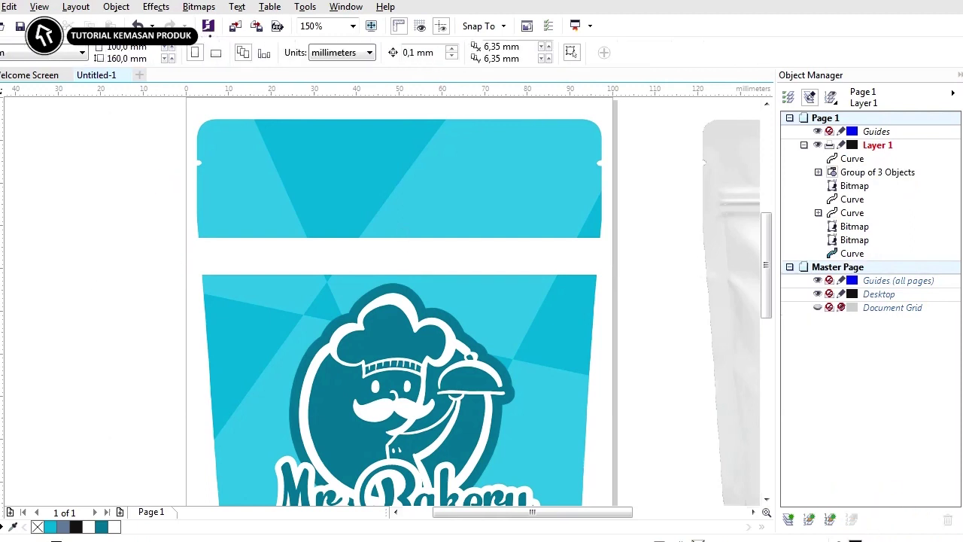
# - Add the artistic text "Desain Kemasan Kue dari Rumah Tutorial" on the thin white strip
pyautogui.press('F8')
pyautogui.click(240, 259)
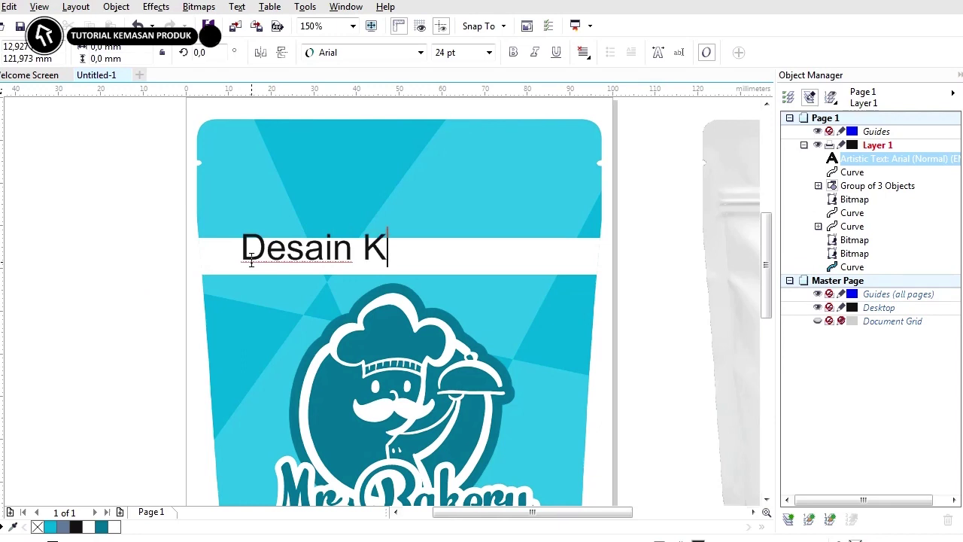
pyautogui.write('emasan')
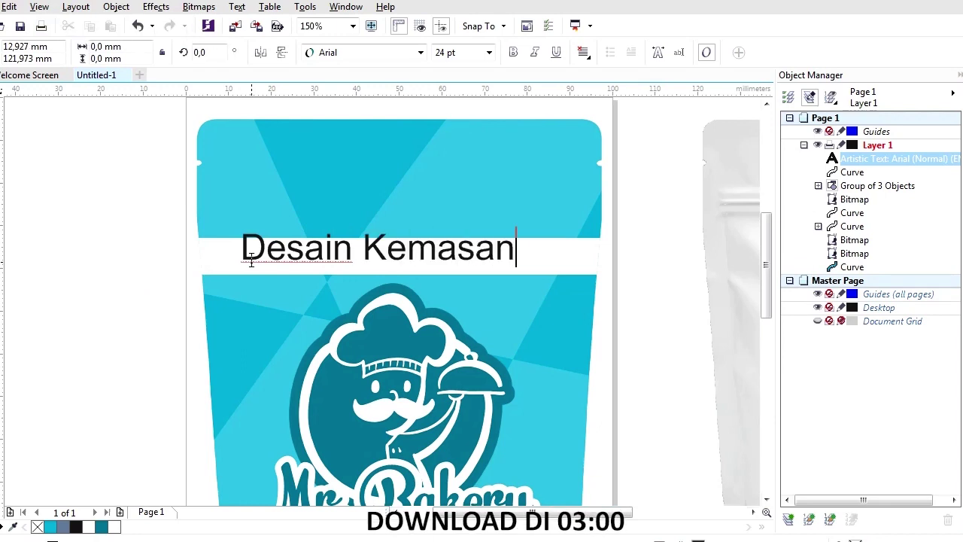
pyautogui.write(' Kue da')
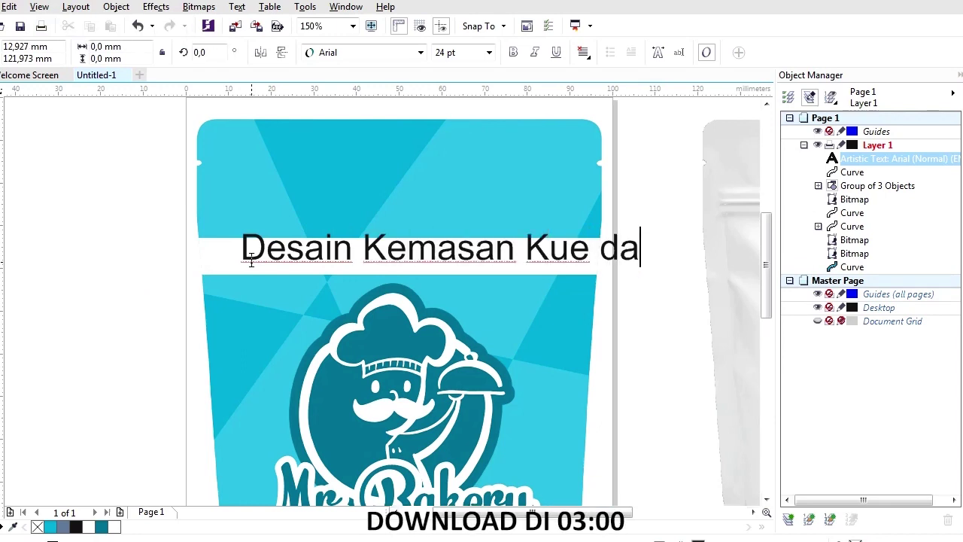
pyautogui.write('ri Rumah')
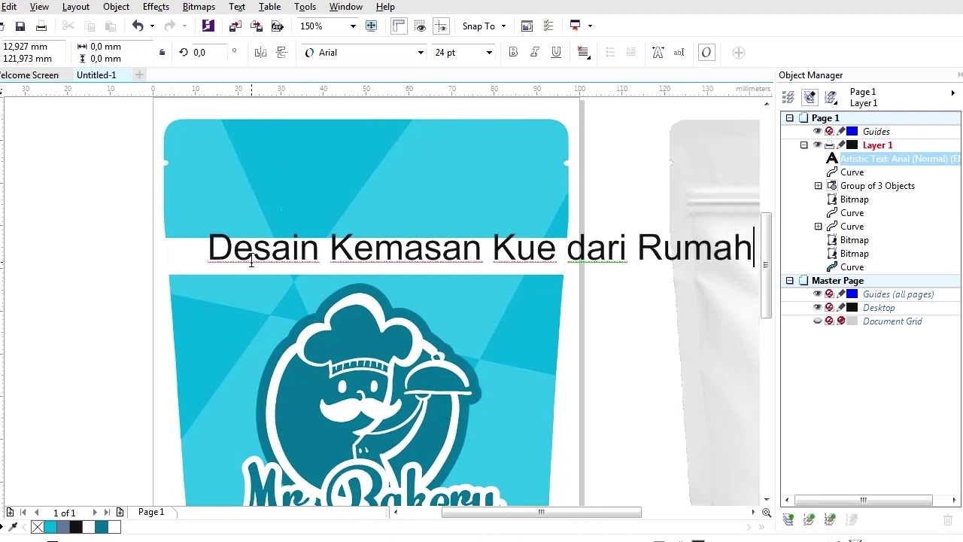
pyautogui.write(' Tutorial')
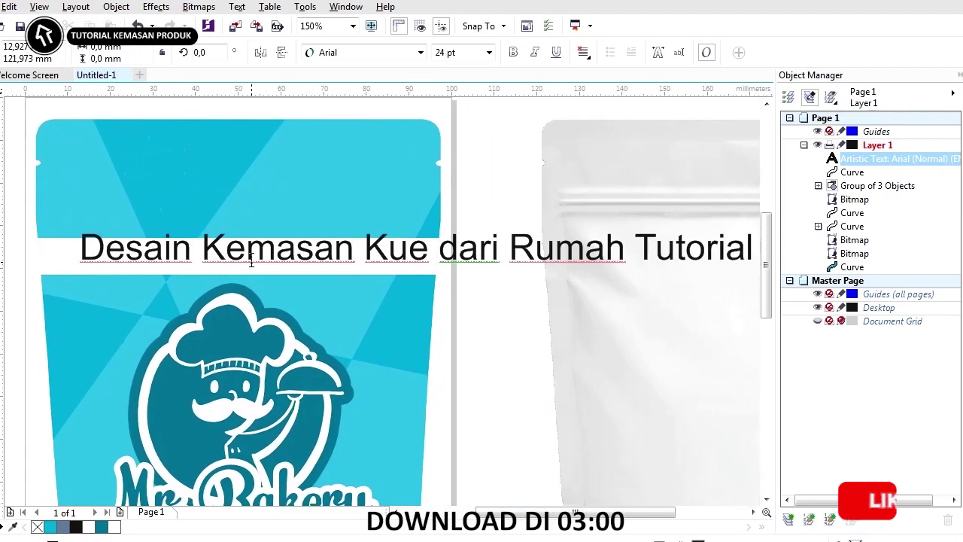
# - Format the tagline on the white strip in bold Calibri at 10 pt
pyautogui.hotkey('ctrl', 'a')
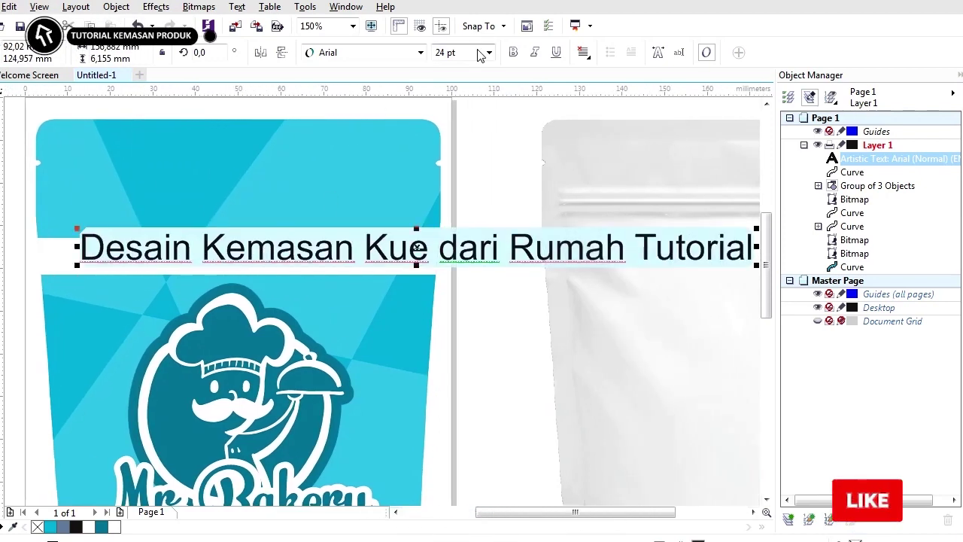
pyautogui.click(490, 54)
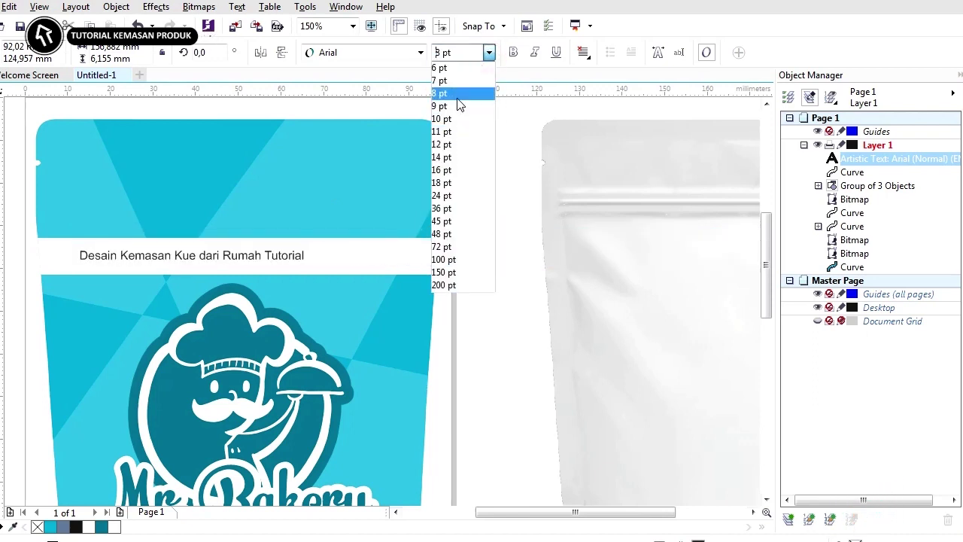
pyautogui.click(455, 93)
pyautogui.click(421, 52)
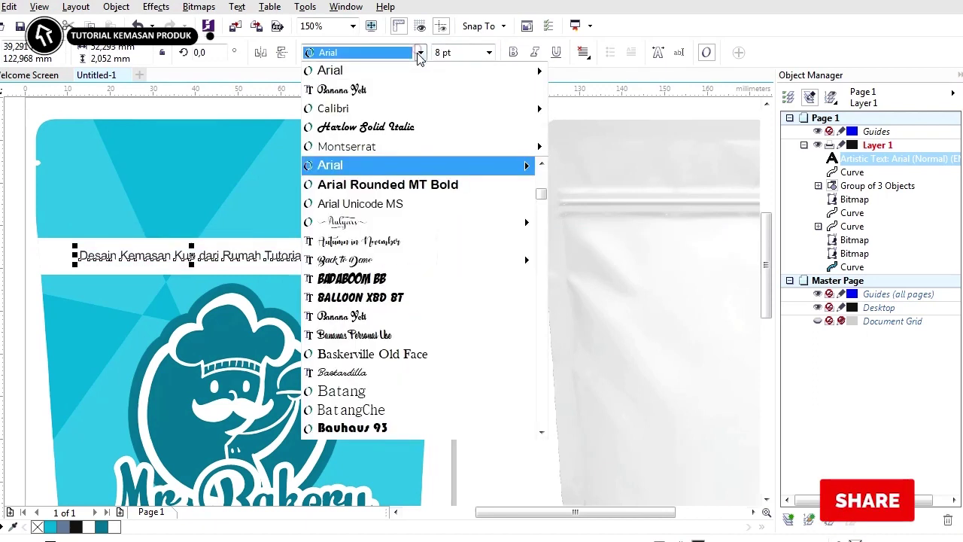
pyautogui.click(586, 144)
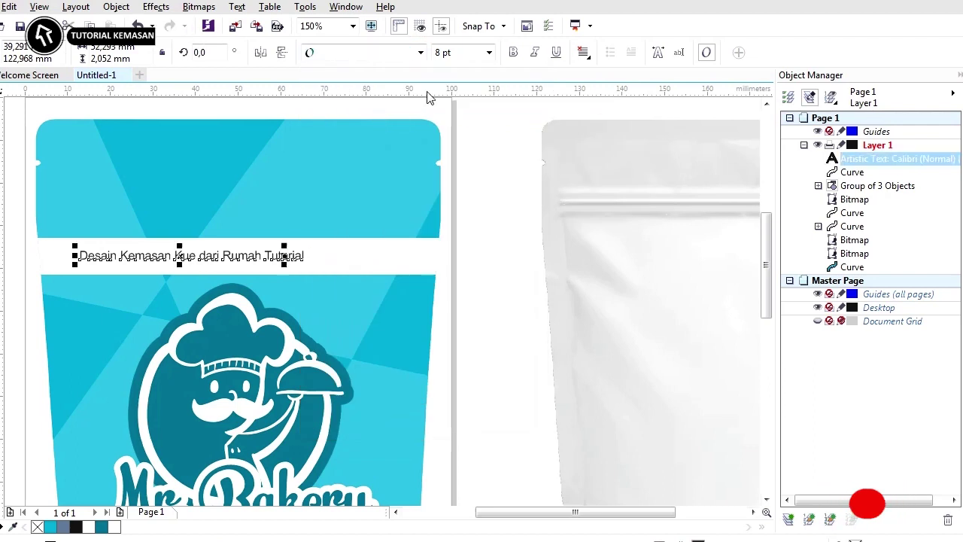
pyautogui.click(457, 52)
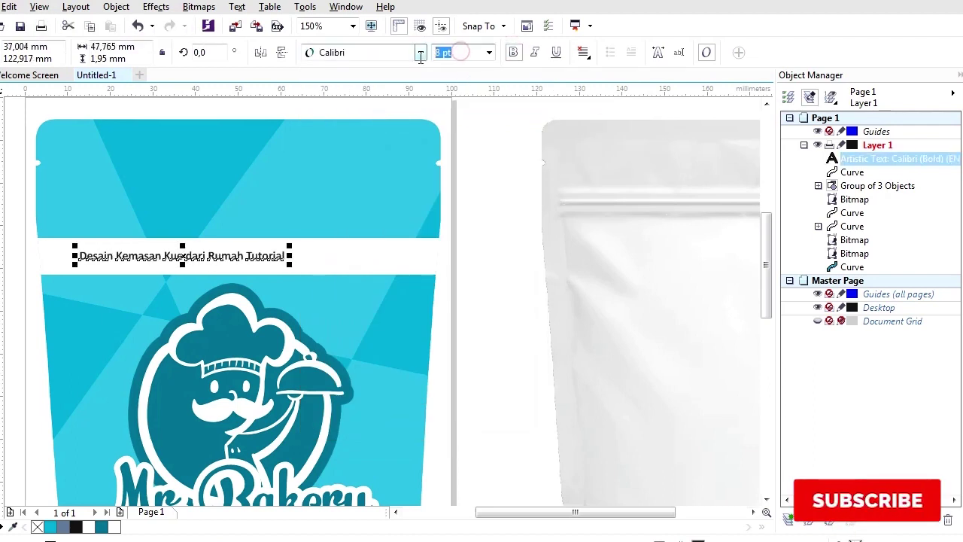
pyautogui.press('Return')
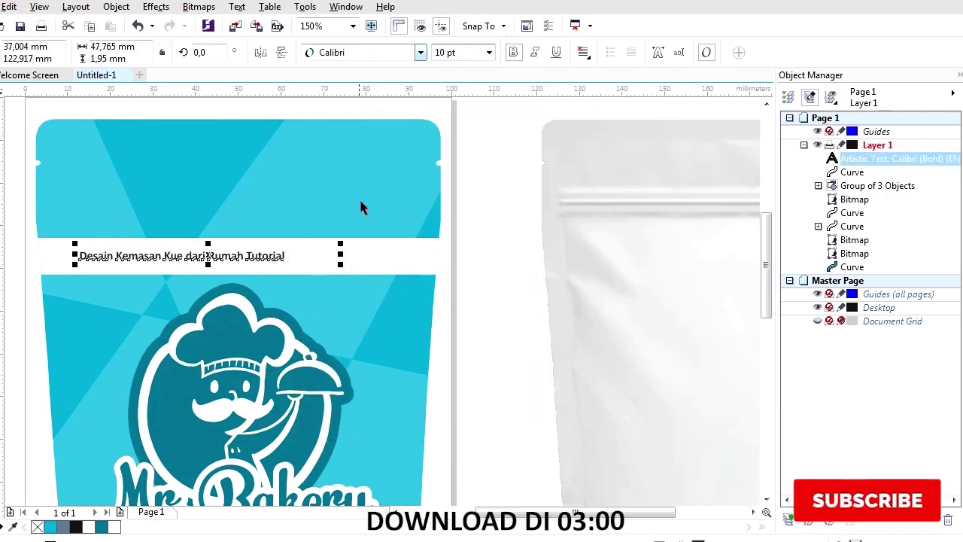
# - Centre the tagline horizontally and vertically on the thin white strip and enlarge it to about 12.4 pt
pyautogui.keyDown('shift'); pyautogui.click(386, 256); pyautogui.keyUp('shift')
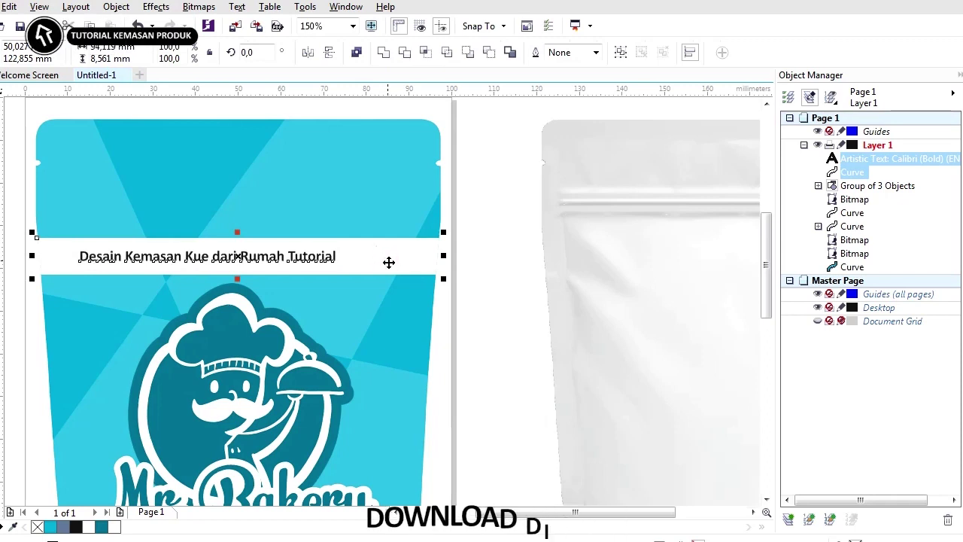
pyautogui.press('c')
pyautogui.press('e')
pyautogui.click(479, 329)
pyautogui.scroll(-1, 479, 329)
pyautogui.scroll(1, 331, 262)
pyautogui.click(333, 255)
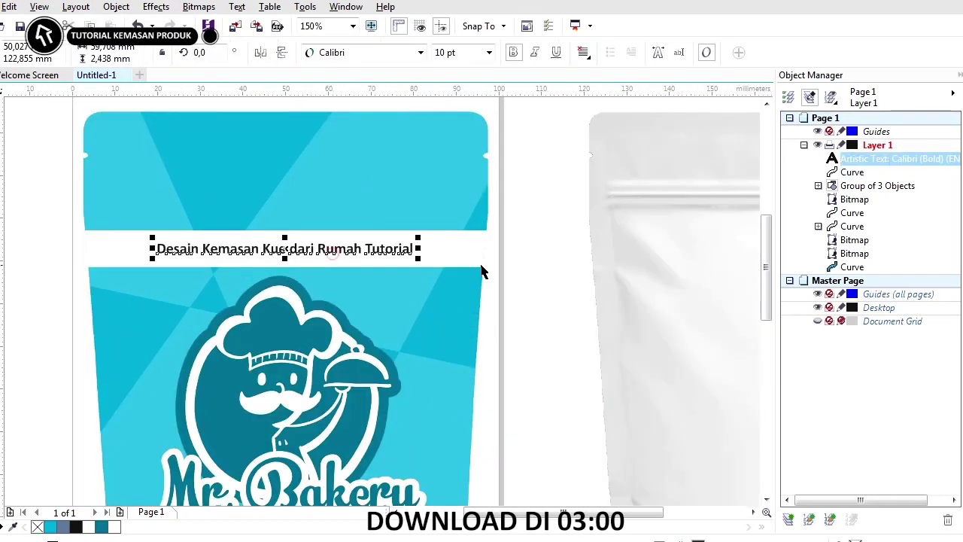
pyautogui.moveTo(418, 260); pyautogui.dragTo(448, 273)
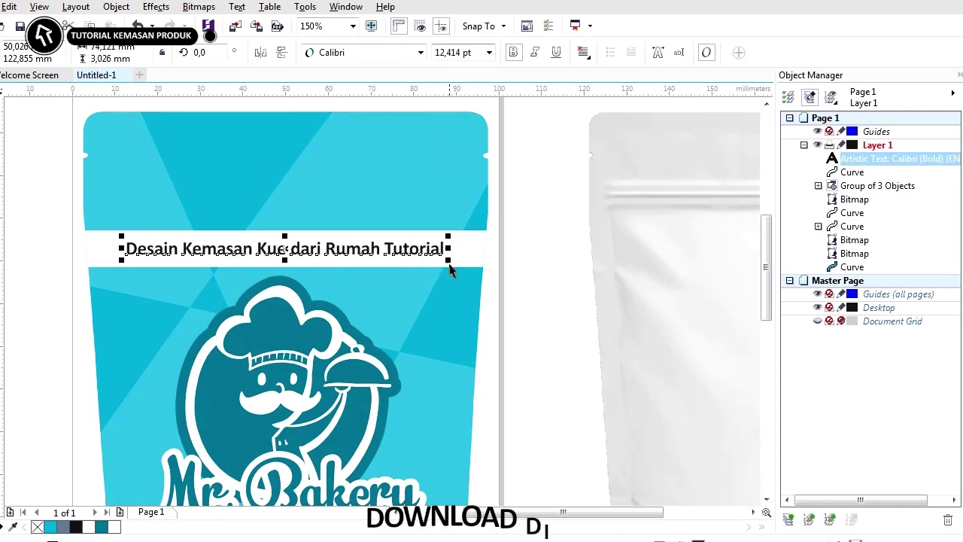
# - Recolour the tagline with the light cyan sampled from the first colour swatch above the page
pyautogui.scroll(-3, 383, 303)
pyautogui.press('i')
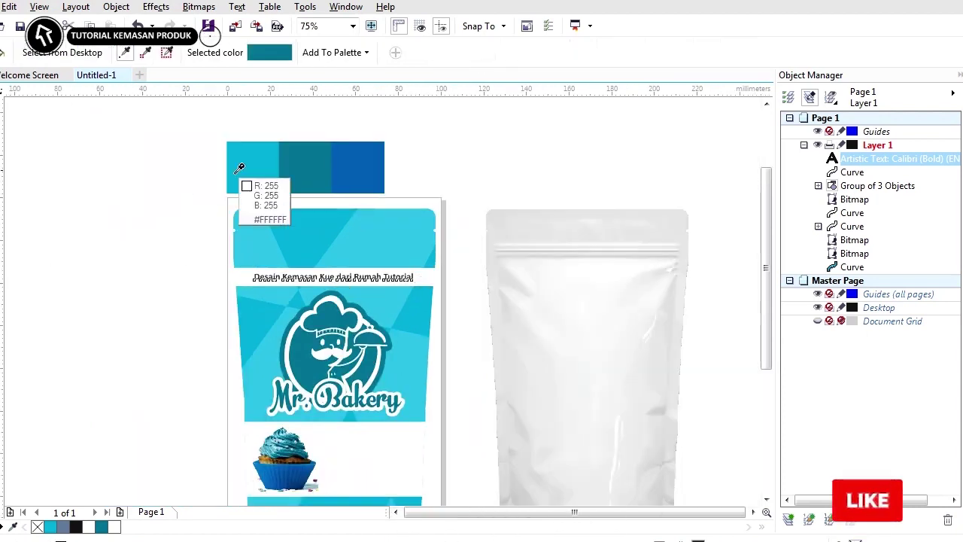
pyautogui.click(251, 163)
pyautogui.scroll(6, 251, 276)
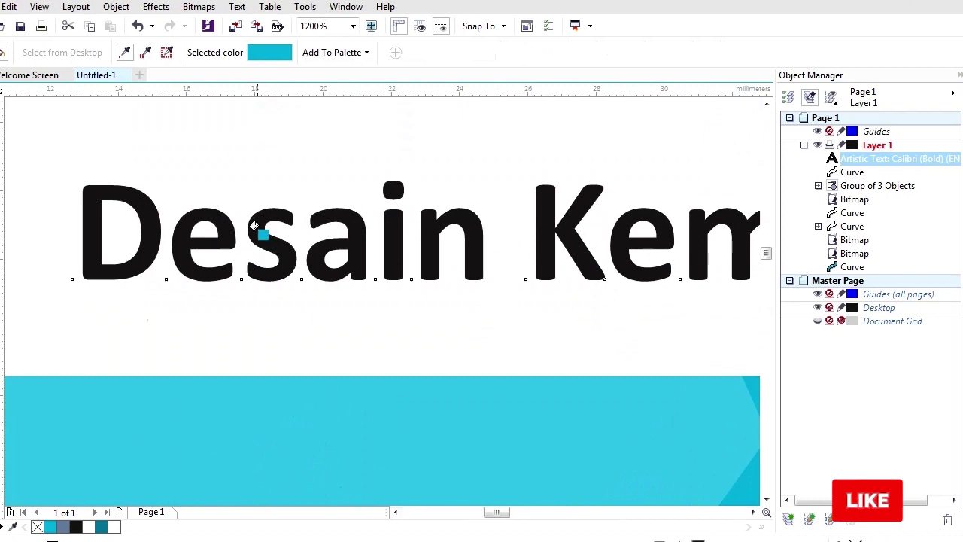
pyautogui.click(254, 226)
pyautogui.scroll(-6, 254, 225)
pyautogui.scroll(2, 261, 341)
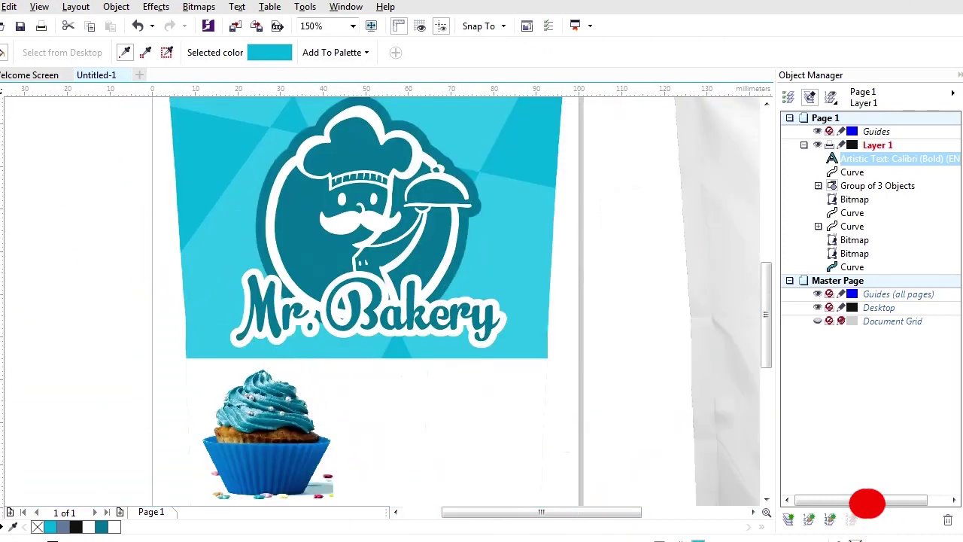
pyautogui.press('space')
pyautogui.click(51, 181)
# - Add artistic text beside the cupcake reading "Delicious" with "Manis dan Enak" on a second line
pyautogui.scroll(-1, 272, 194)
pyautogui.scroll(1, 322, 316)
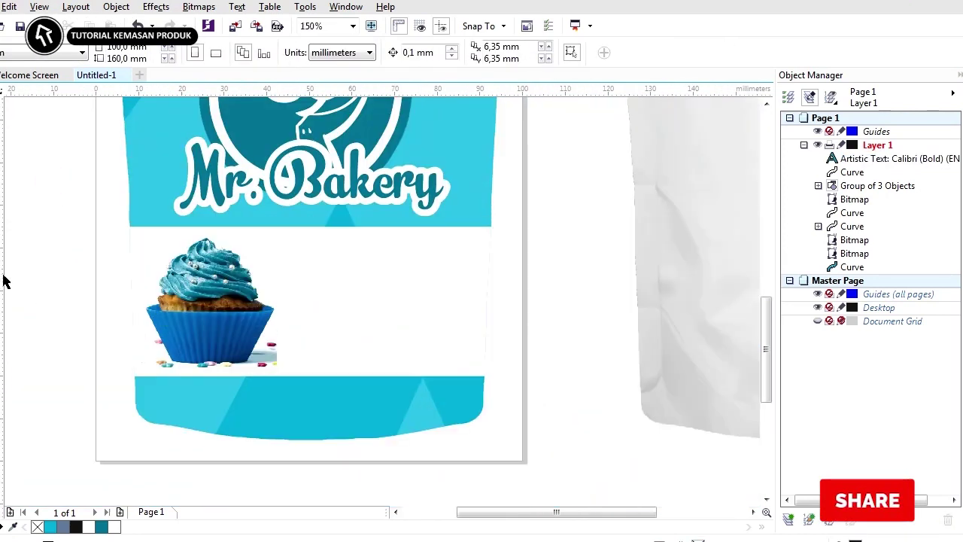
pyautogui.click(300, 292)
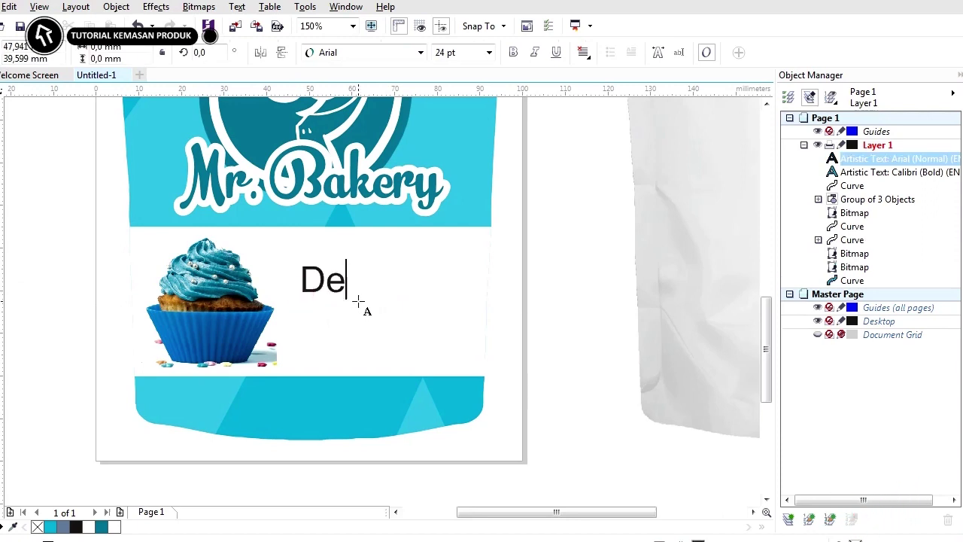
pyautogui.write('Delicious ')
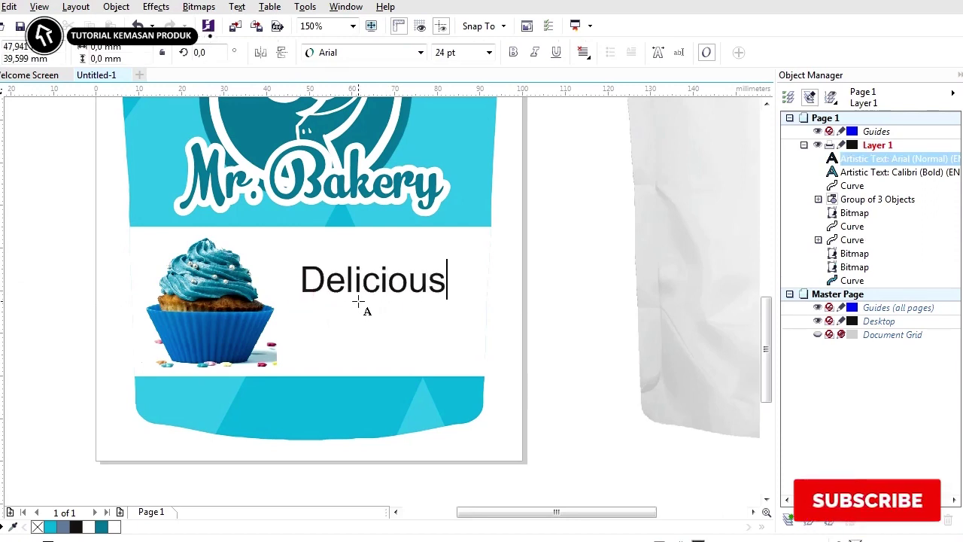
pyautogui.write('Manis dan Enak')
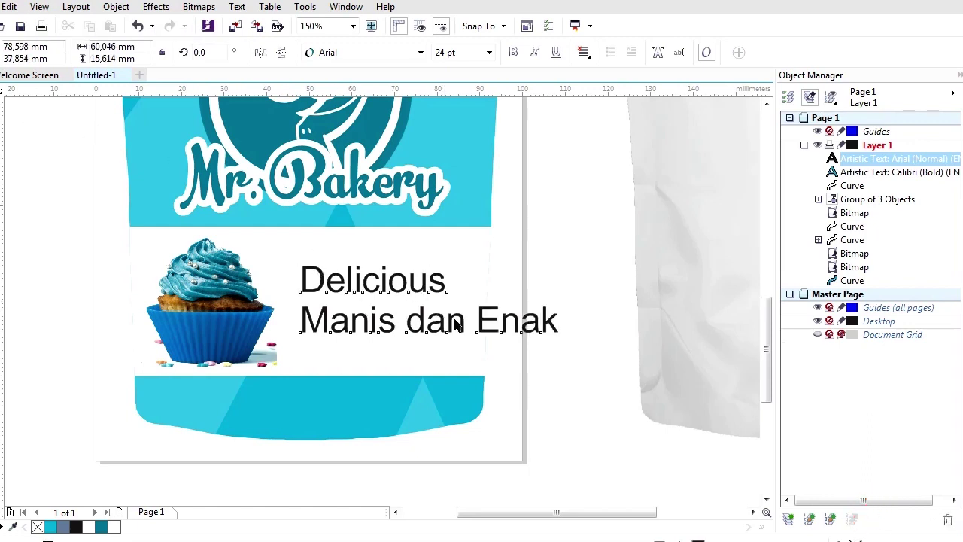
# - Break the two-line text apart into separate lines and set "Delicious" in Harlow Solid Italic
pyautogui.hotkey('ctrl', 'k')
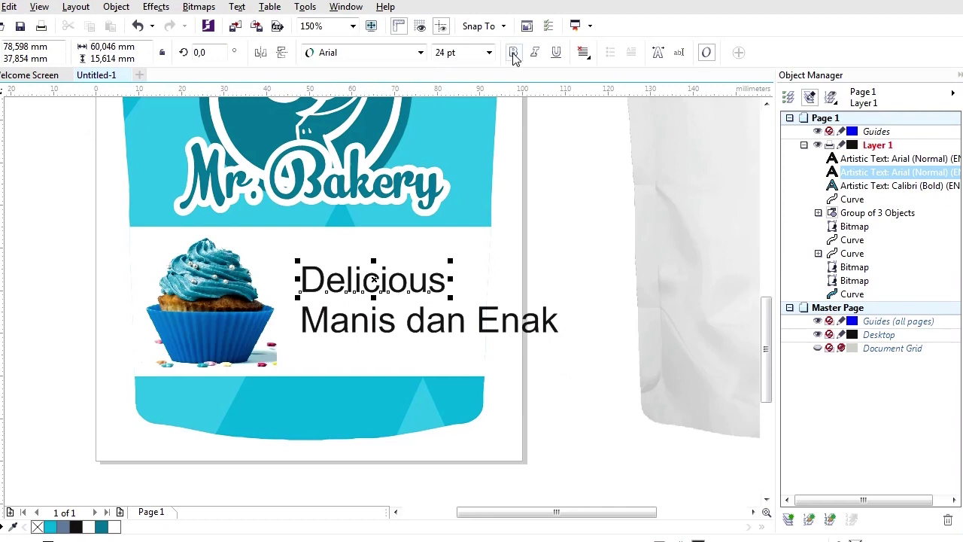
pyautogui.click(421, 53)
pyautogui.click(354, 106)
# - Format "Manis dan Enak" as 10 pt bold Calibri and move it close beneath the right part of "Delicious"
pyautogui.click(390, 323)
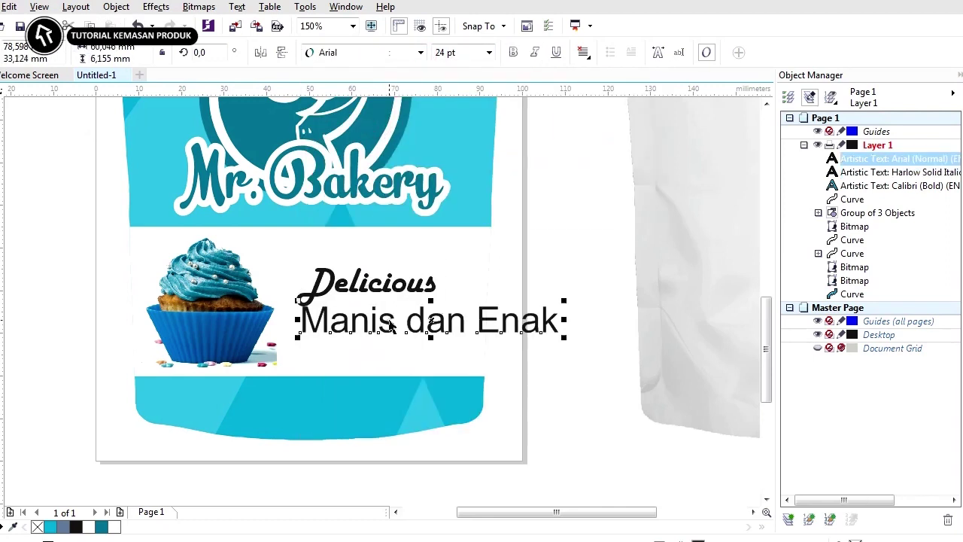
pyautogui.write('10')
pyautogui.press('Return')
pyautogui.scroll(1, 368, 316)
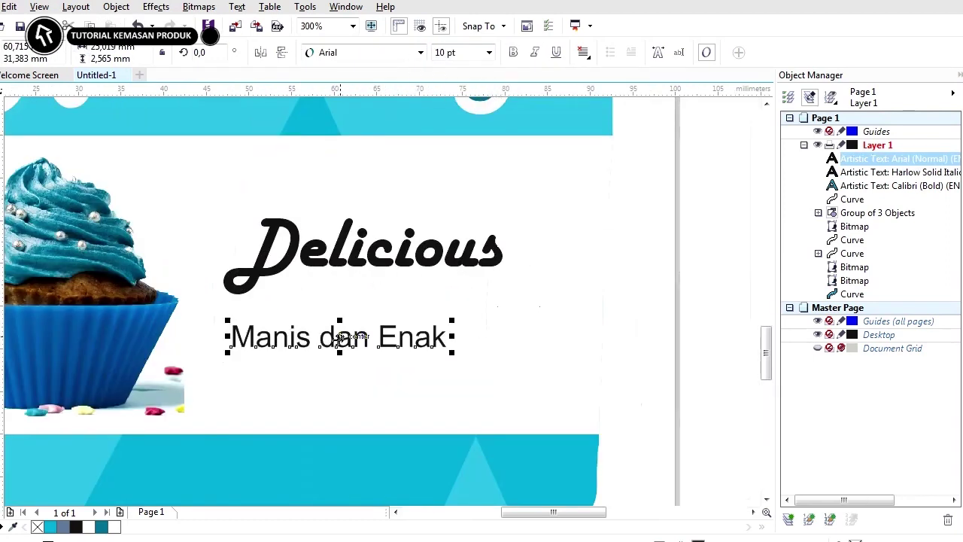
pyautogui.moveTo(427, 284); pyautogui.dragTo(409, 288)
pyautogui.click(421, 52)
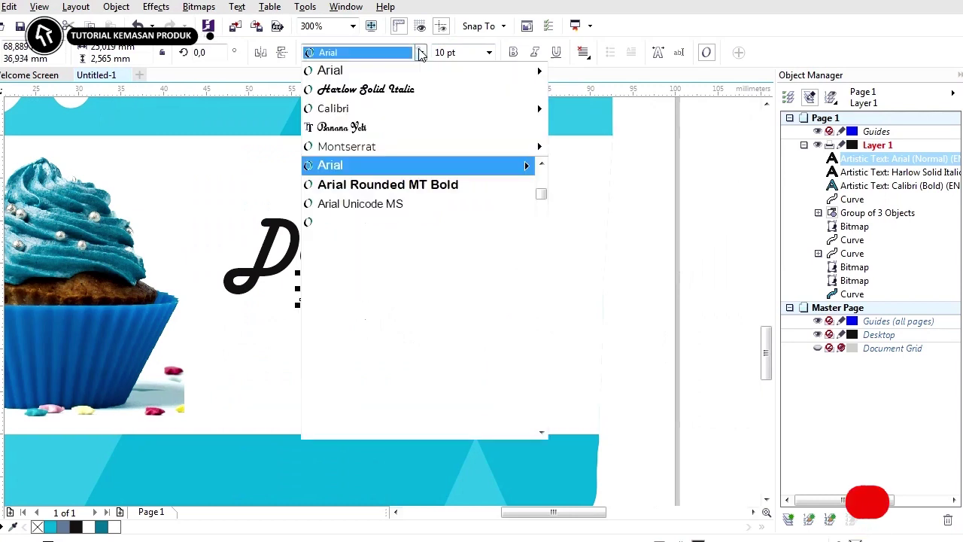
pyautogui.click(401, 103)
pyautogui.click(513, 53)
# - Group "Delicious" with "Manis dan Enak" and fill both texts with cyan
pyautogui.keyDown('shift'); pyautogui.click(468, 259); pyautogui.keyUp('shift')
pyautogui.scroll(-2, 451, 351)
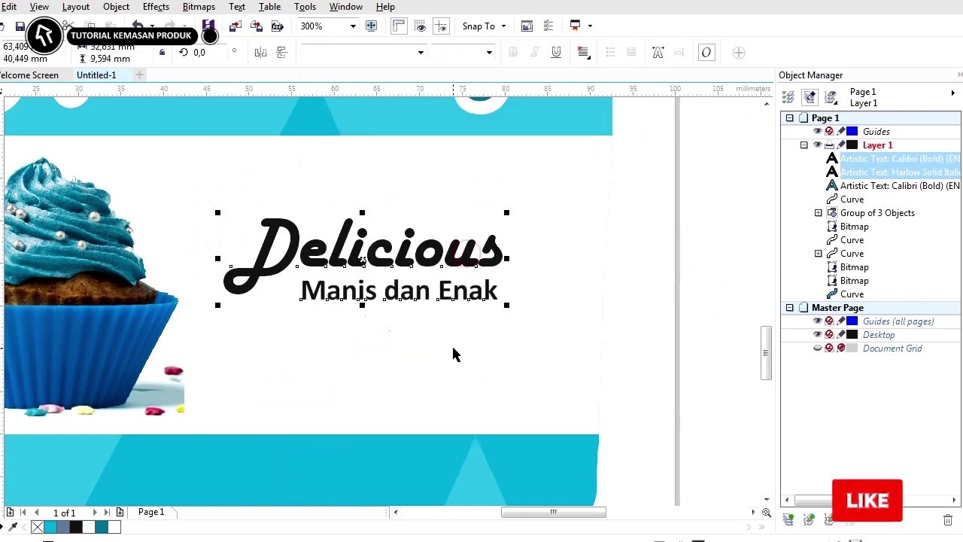
pyautogui.hotkey('ctrl', 'g')
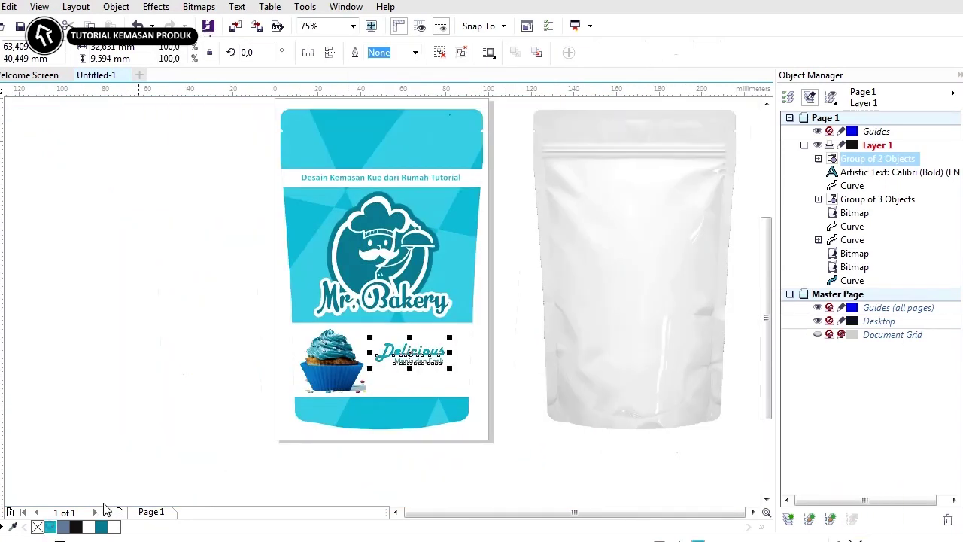
# - Enlarge the "Delicious" text group to fill the space beside the cupcake and align it vertically with the cupcake picture
pyautogui.scroll(2, 412, 368)
pyautogui.scroll(-1, 368, 319)
pyautogui.moveTo(461, 337); pyautogui.dragTo(498, 361)
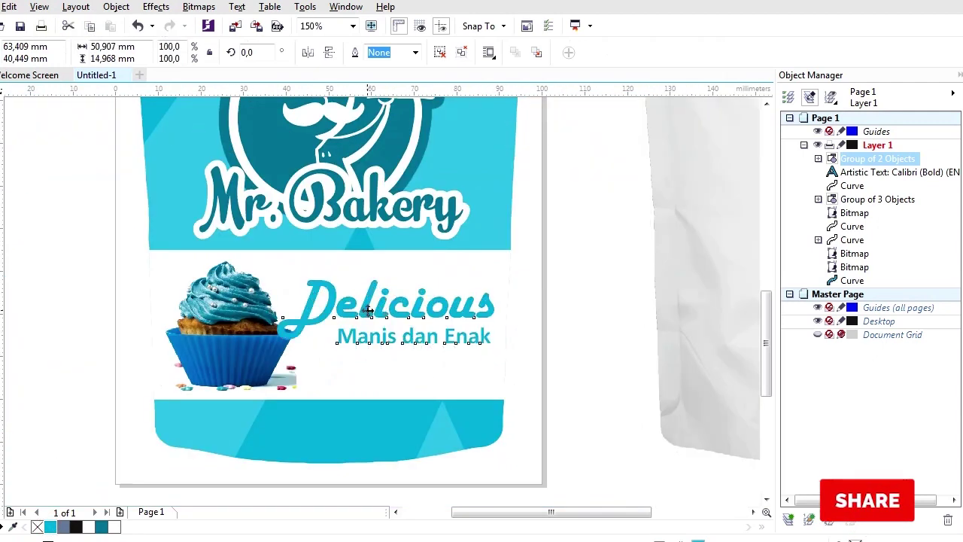
pyautogui.moveTo(368, 310); pyautogui.dragTo(368, 325)
pyautogui.moveTo(271, 289); pyautogui.dragTo(281, 294)
pyautogui.keyDown('shift'); pyautogui.click(249, 312); pyautogui.keyUp('shift')
pyautogui.press('e')
pyautogui.click(533, 344)
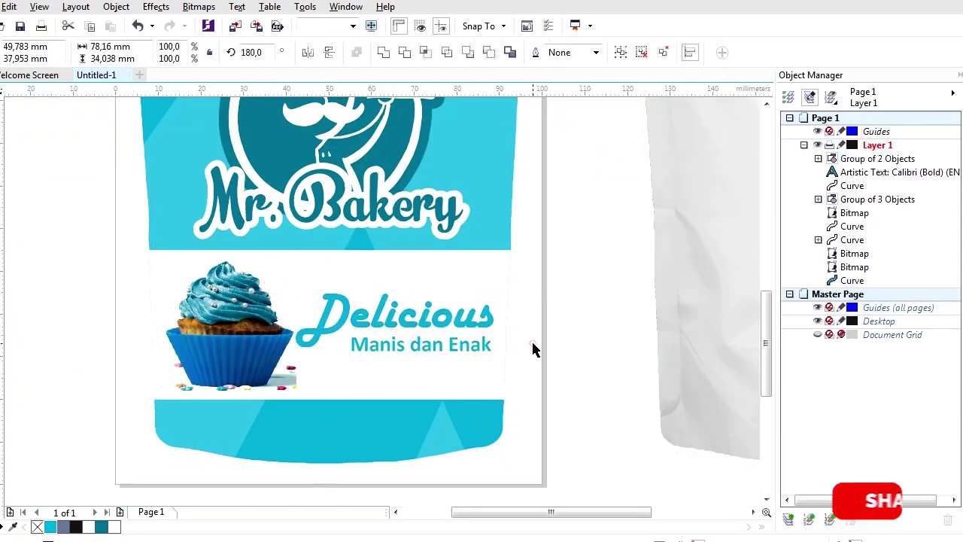
pyautogui.moveTo(407, 310); pyautogui.dragTo(407, 313)
pyautogui.click(549, 310)
# - Shrink the "Mr. Bakery" logo to about 38 mm wide and move it down to just above the cupcake band
pyautogui.scroll(-1, 426, 414)
pyautogui.scroll(-1, 403, 310)
pyautogui.scroll(1, 401, 300)
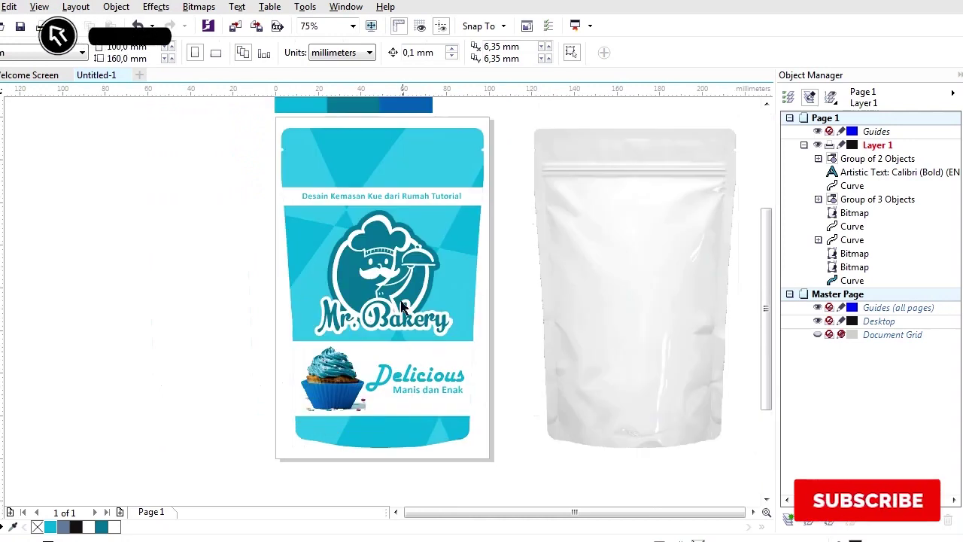
pyautogui.click(402, 305)
pyautogui.scroll(2, 403, 301)
pyautogui.moveTo(517, 126); pyautogui.dragTo(458, 167)
pyautogui.moveTo(390, 297); pyautogui.dragTo(389, 320)
pyautogui.scroll(-3, 228, 330)
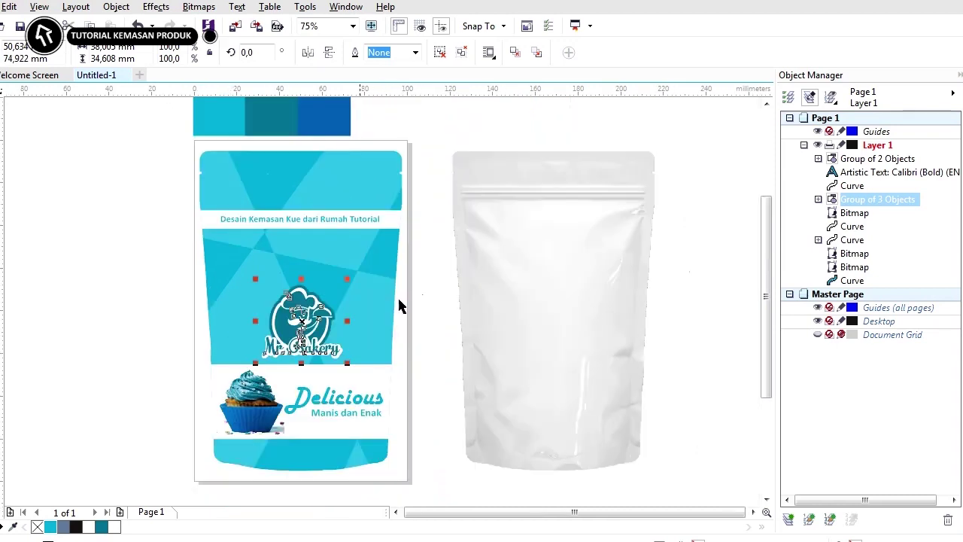
# - Bring the blank white pouch mockup bitmap to the front of the stacking order
pyautogui.click(498, 270)
pyautogui.rightClick(498, 266)
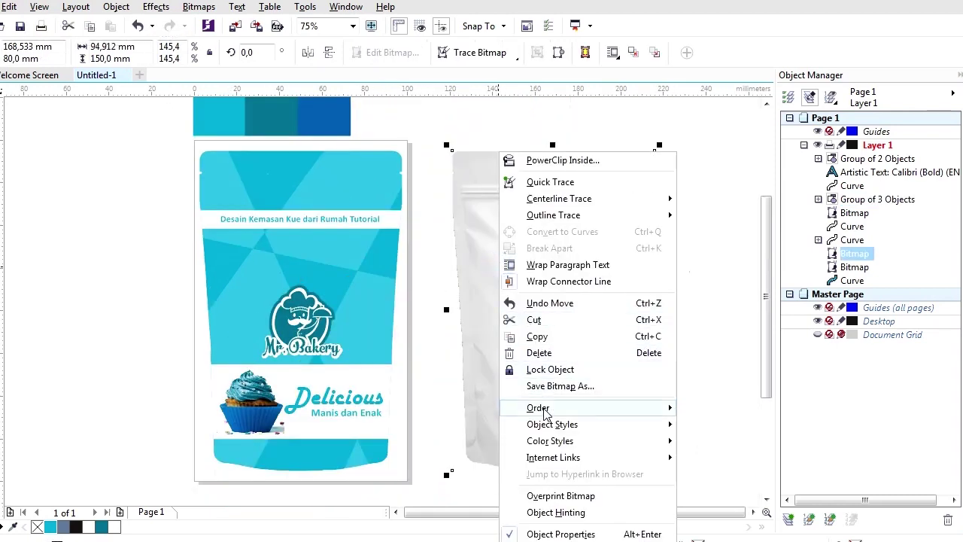
pyautogui.moveTo(545, 410)
pyautogui.click(729, 406)
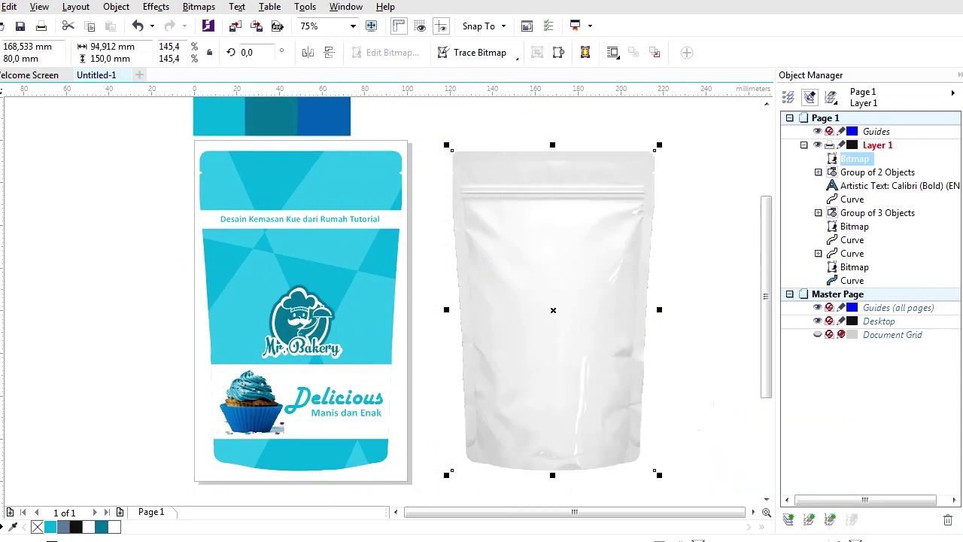
# - Apply the Multiply transparency mode to the pouch mockup bitmap and centre it horizontally over the cyan pouch design
pyautogui.click(125, 53)
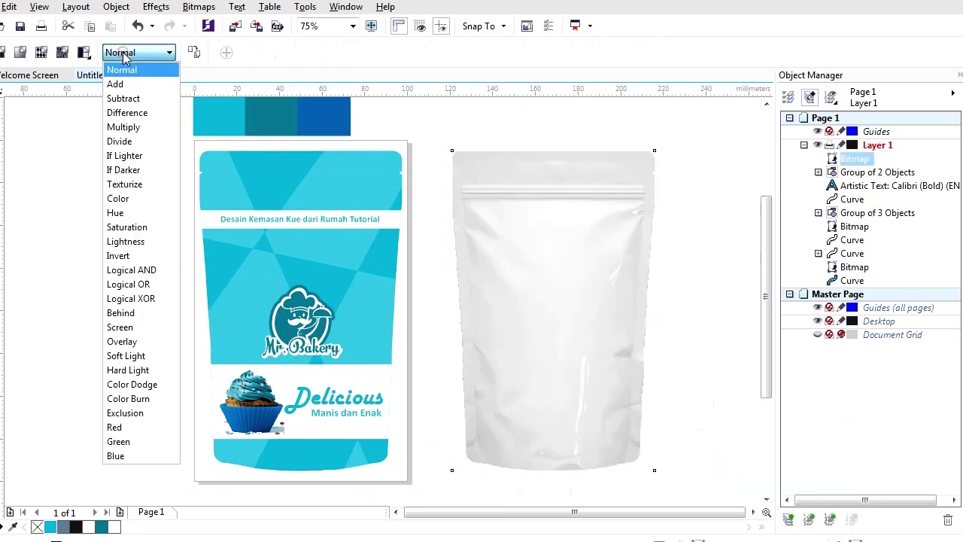
pyautogui.click(121, 127)
pyautogui.press('space')
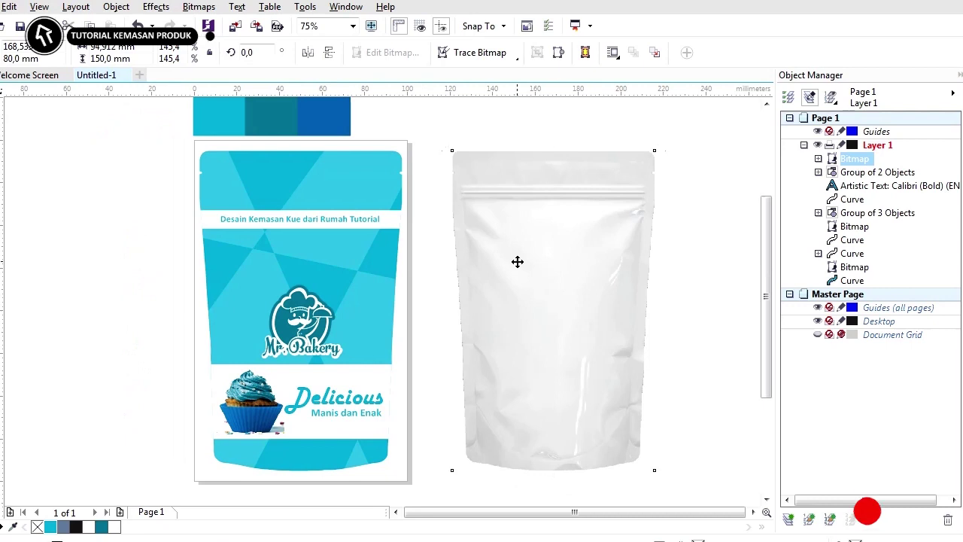
pyautogui.keyDown('shift'); pyautogui.click(320, 183); pyautogui.keyUp('shift')
pyautogui.press('c')
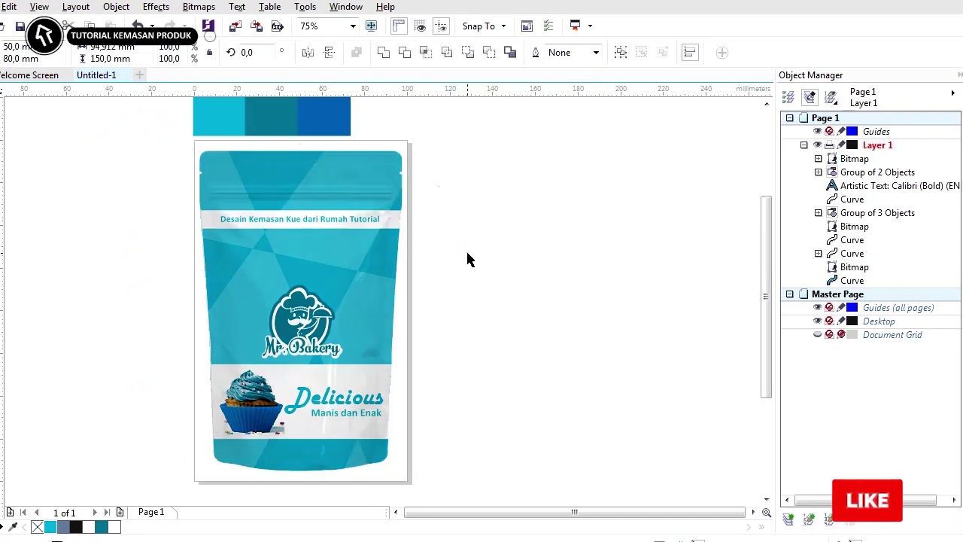